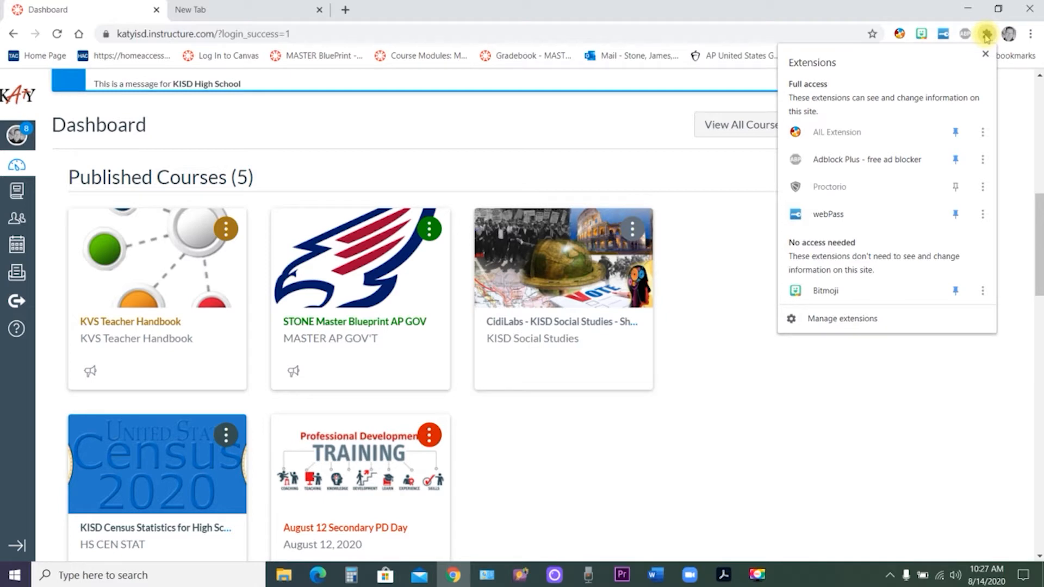
- Open the Proctorio extension's management page and review its permissions and site access settings
{"action": "left_click", "coordinate": [981, 191]}
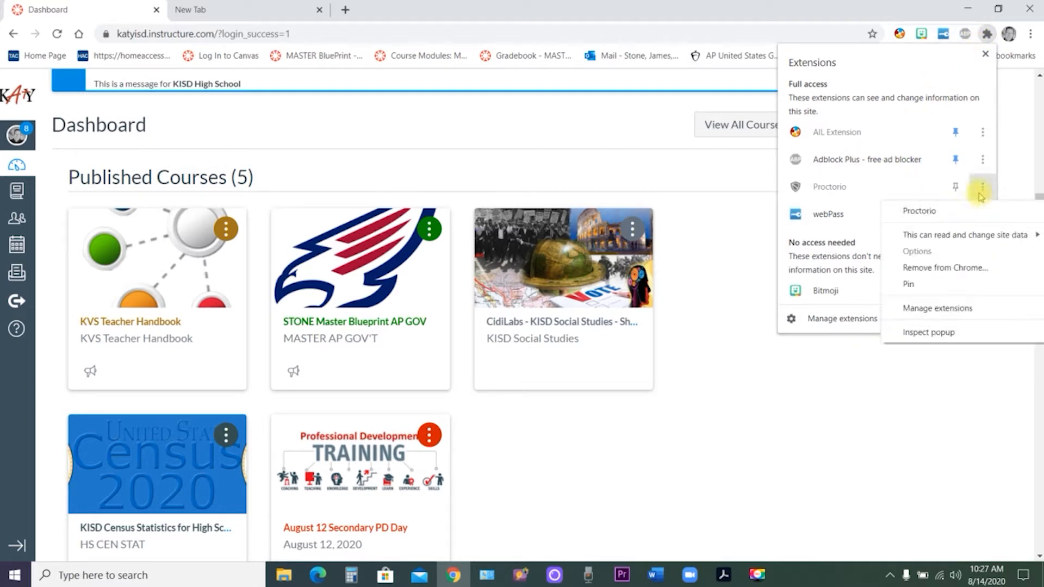
{"action": "left_click", "coordinate": [948, 312]}
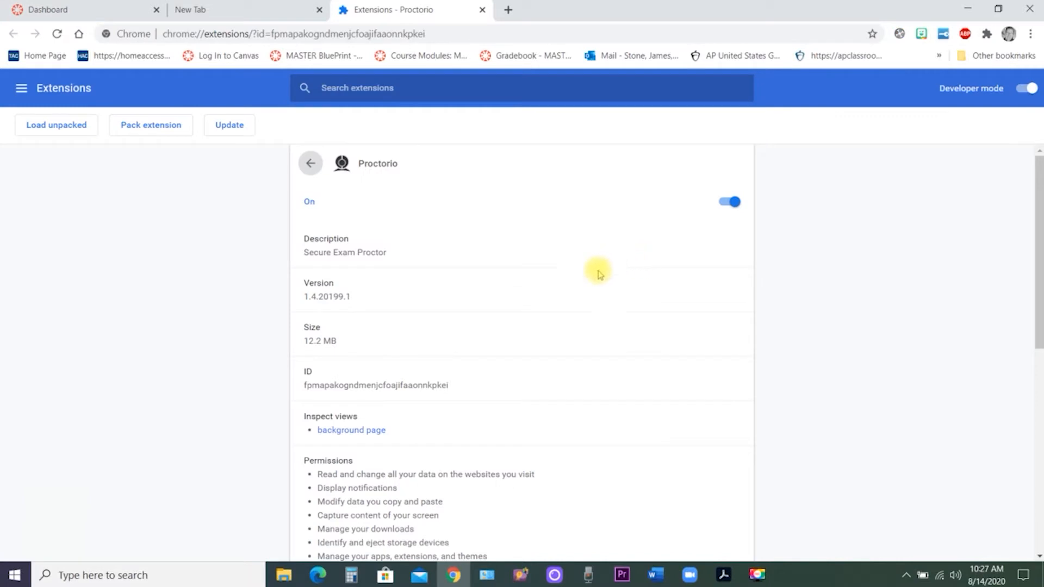
{"action": "scroll", "coordinate": [599, 273], "scroll_direction": "down", "scroll_amount": 2}
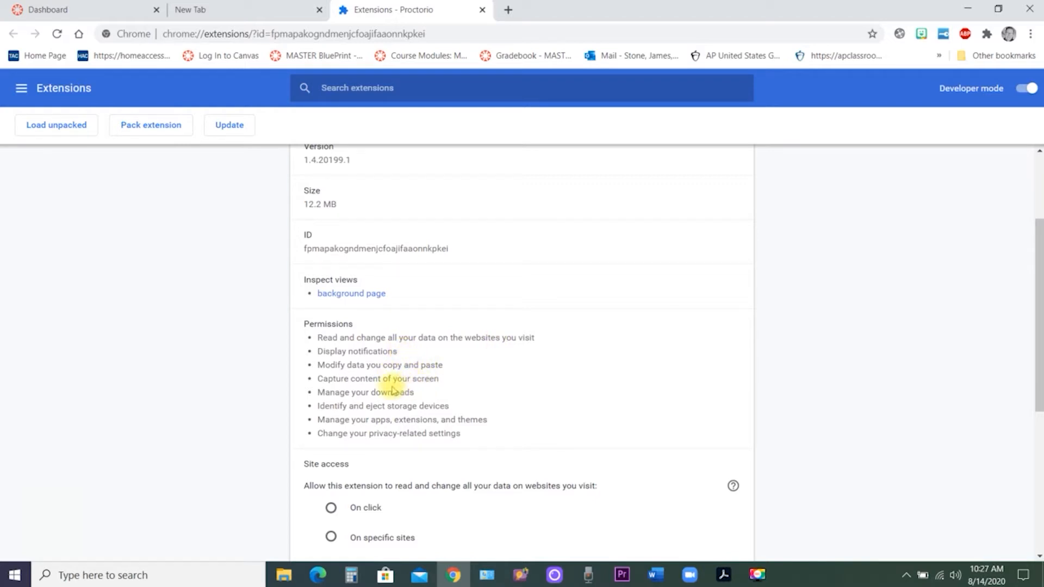
{"action": "scroll", "coordinate": [400, 403], "scroll_direction": "down", "scroll_amount": 3}
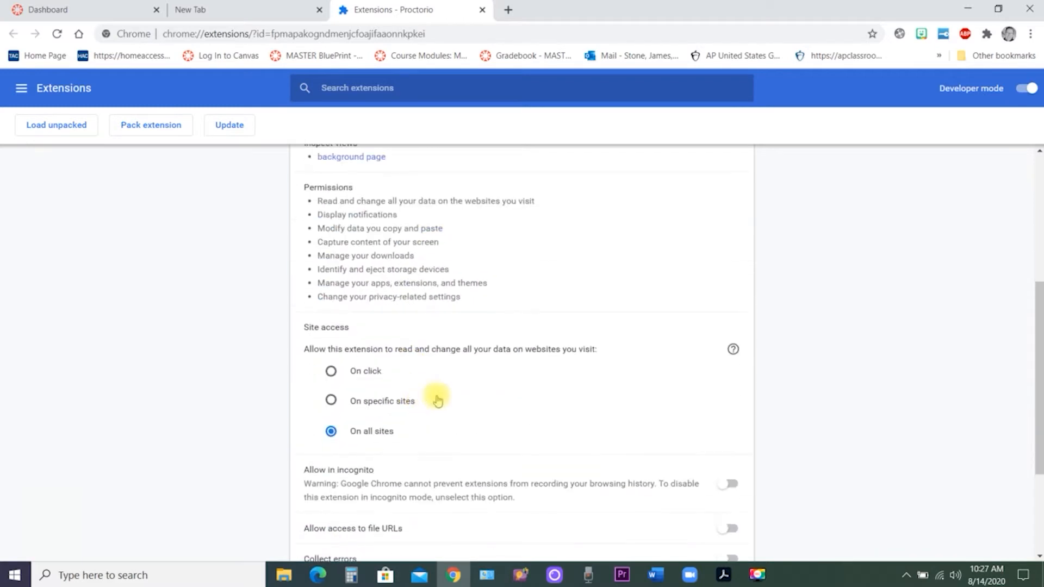
{"action": "scroll", "coordinate": [438, 401], "scroll_direction": "up", "scroll_amount": 6}
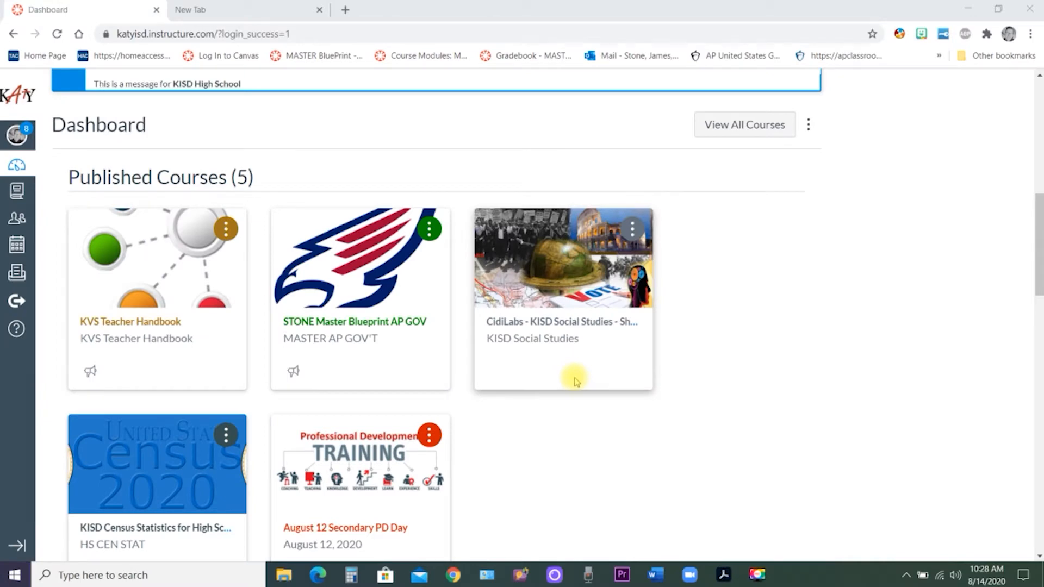
- Switch to ExamView and export AP GOV Practice Quiz 12 to the Desktop in Blackboard 7.1-9.0 format as "Proctorio demo"
{"action": "left_click", "coordinate": [520, 574]}
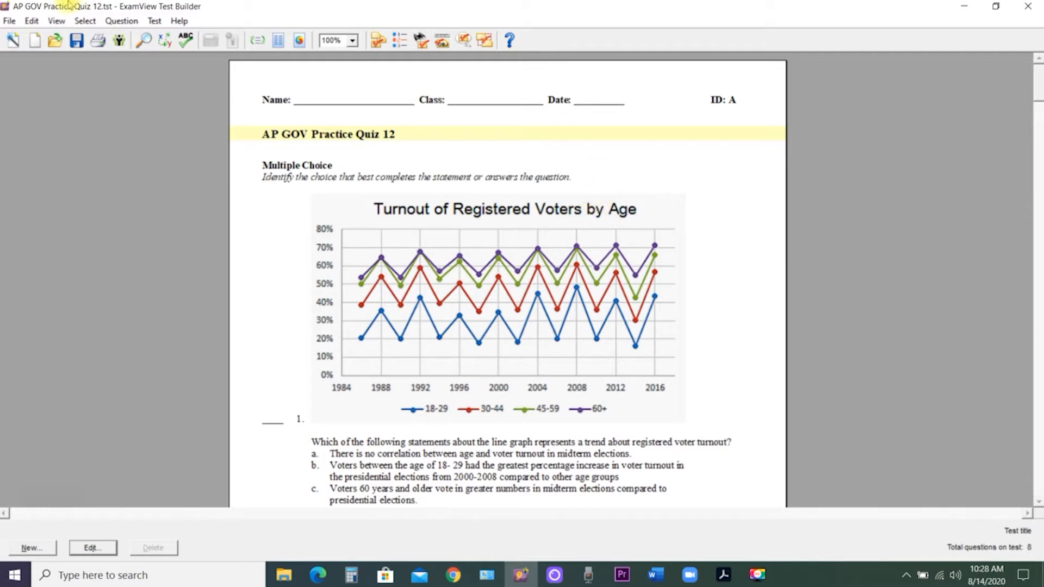
{"action": "left_click", "coordinate": [9, 21]}
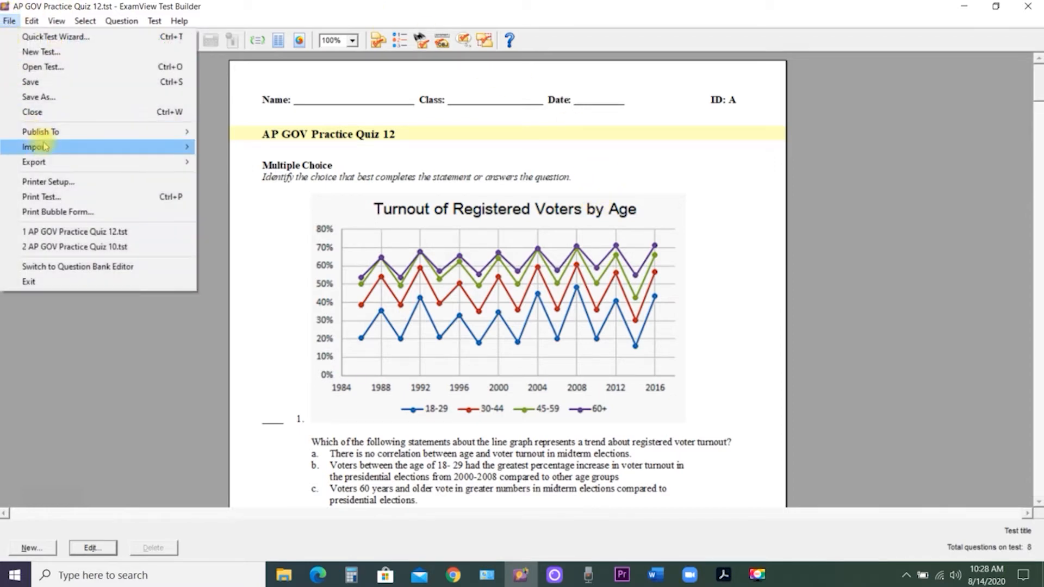
{"action": "mouse_move", "coordinate": [119, 166]}
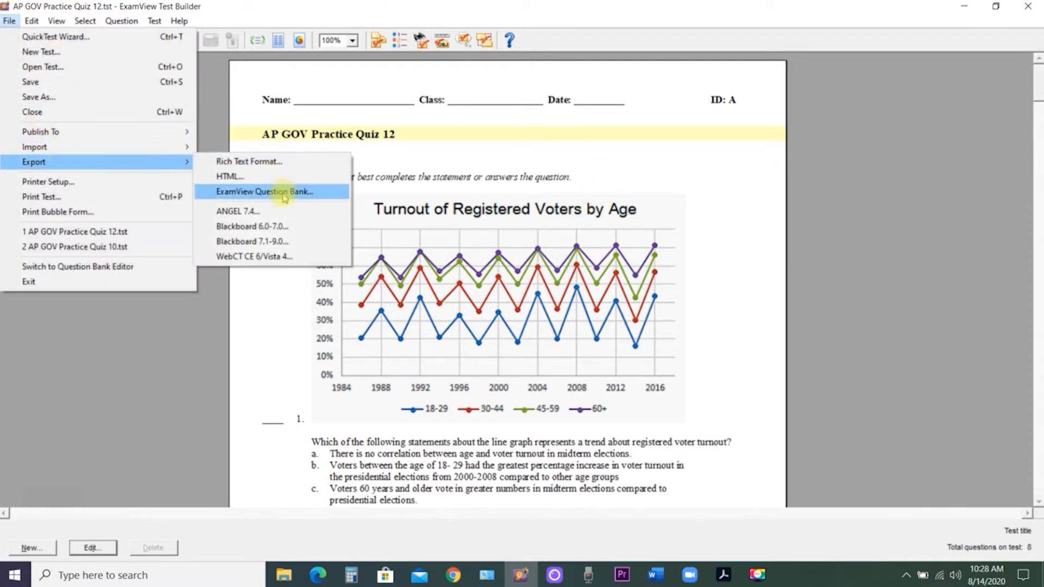
{"action": "left_click", "coordinate": [281, 243]}
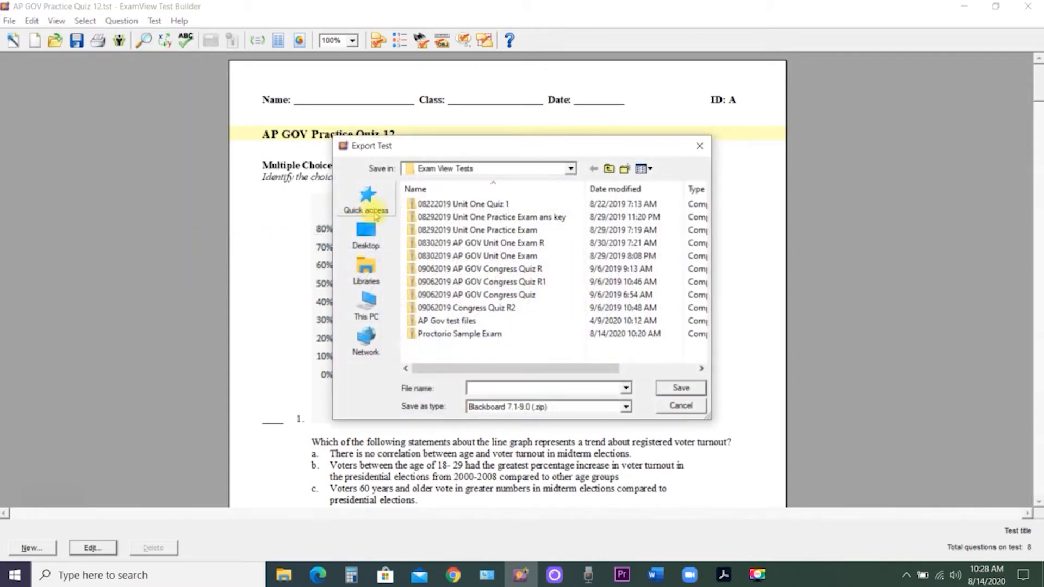
{"action": "left_click", "coordinate": [368, 243]}
{"action": "left_click", "coordinate": [543, 386]}
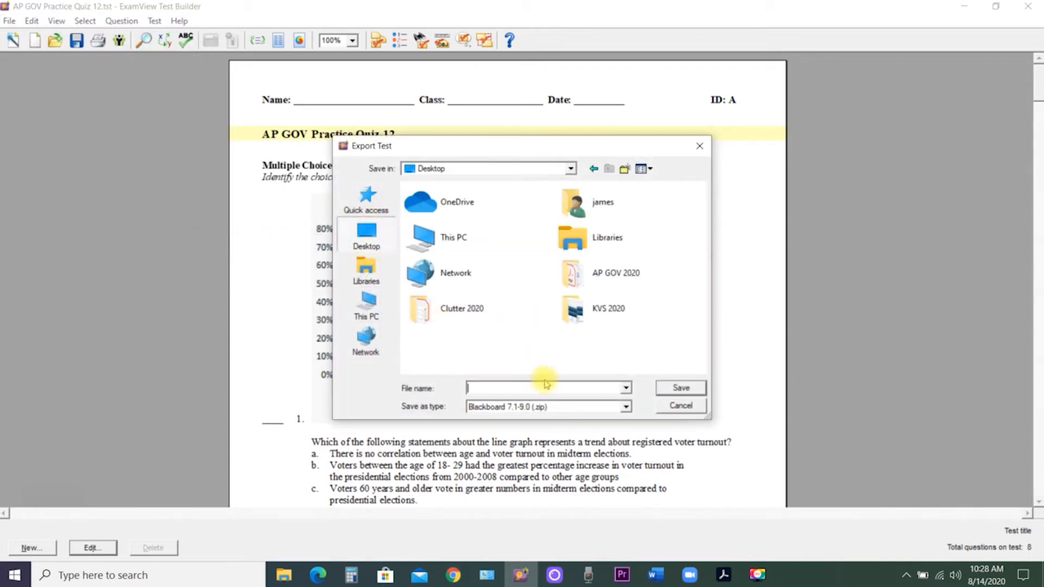
{"action": "type", "text": "Proctio"}
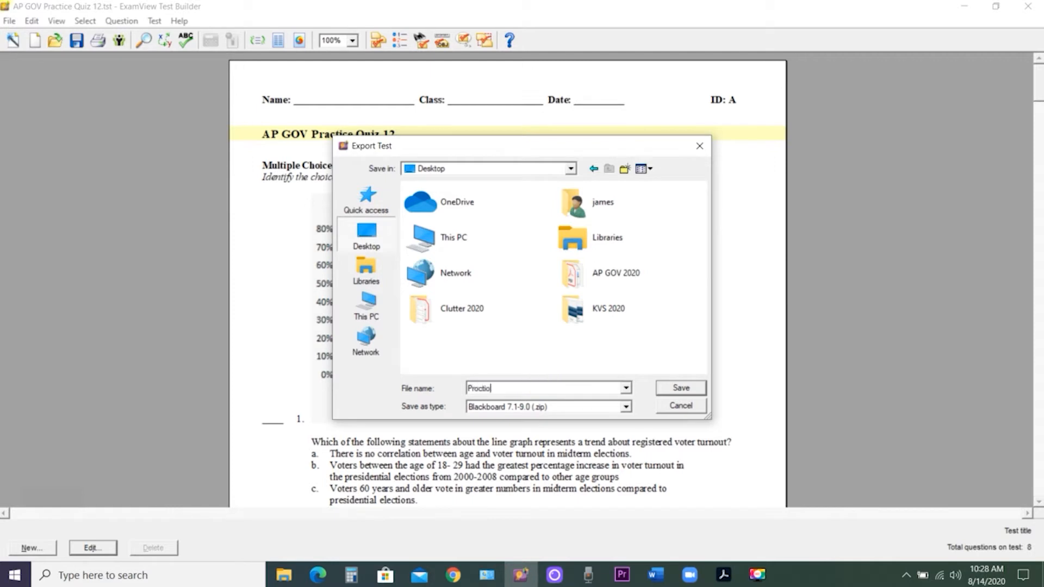
{"action": "key", "text": "BackSpace"}
{"action": "type", "text": "orio demo"}
{"action": "left_click", "coordinate": [681, 387]}
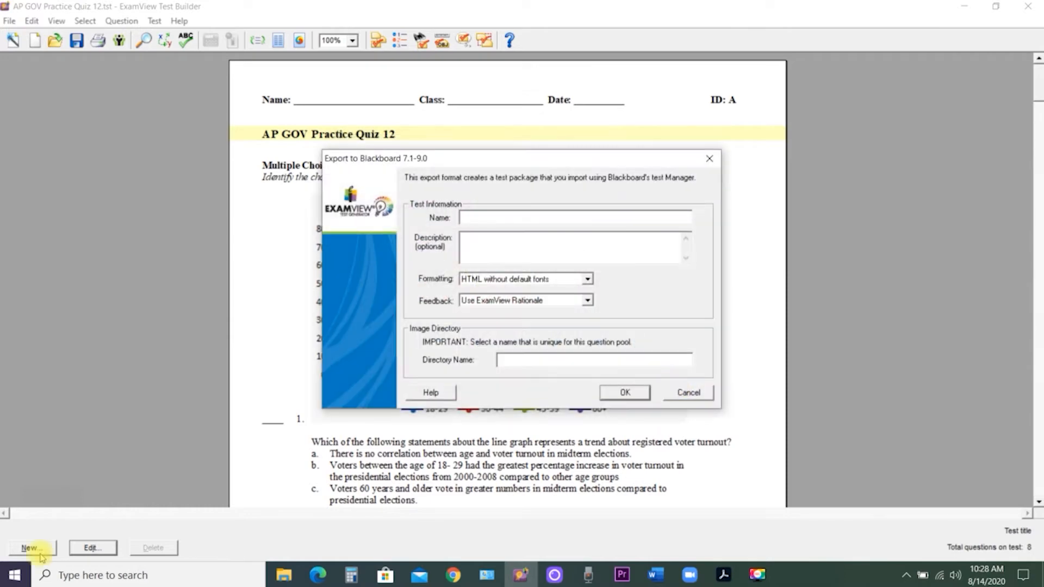
{"action": "left_click", "coordinate": [620, 391]}
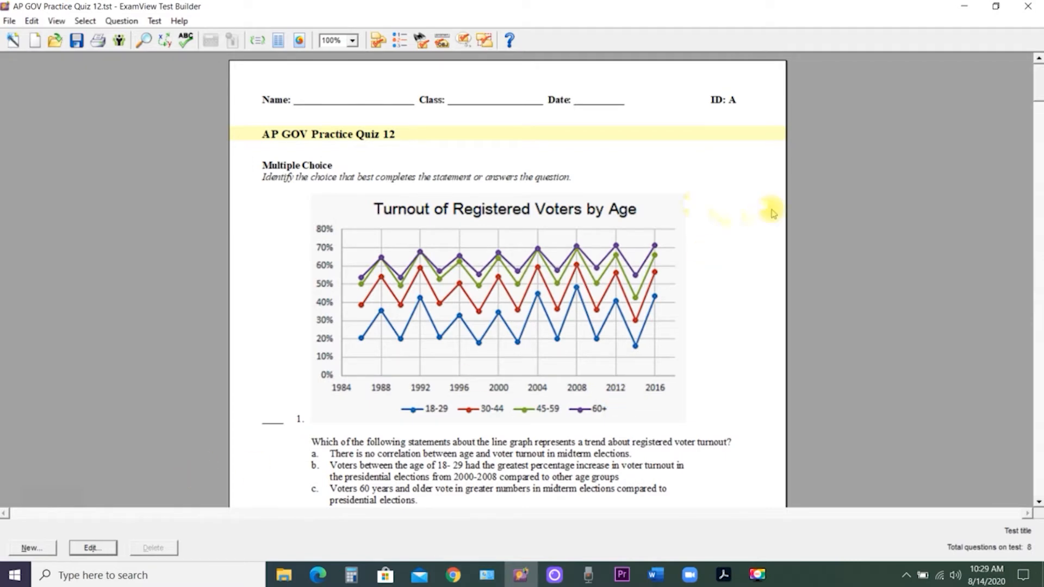
- Minimize the open windows and move the Proctorio demo zip file to the middle of the desktop
{"action": "left_click", "coordinate": [964, 7]}
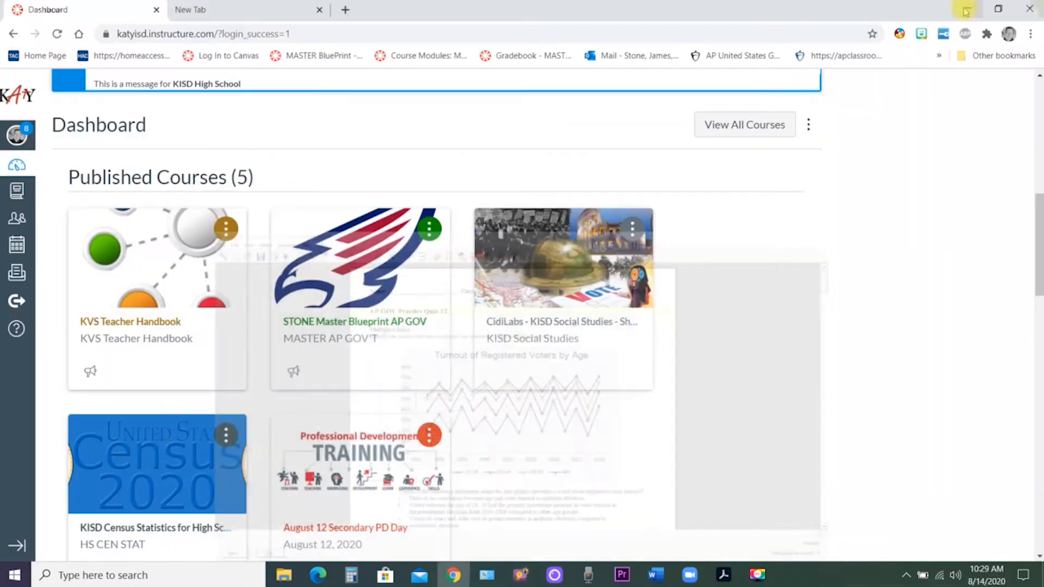
{"action": "left_click", "coordinate": [966, 10]}
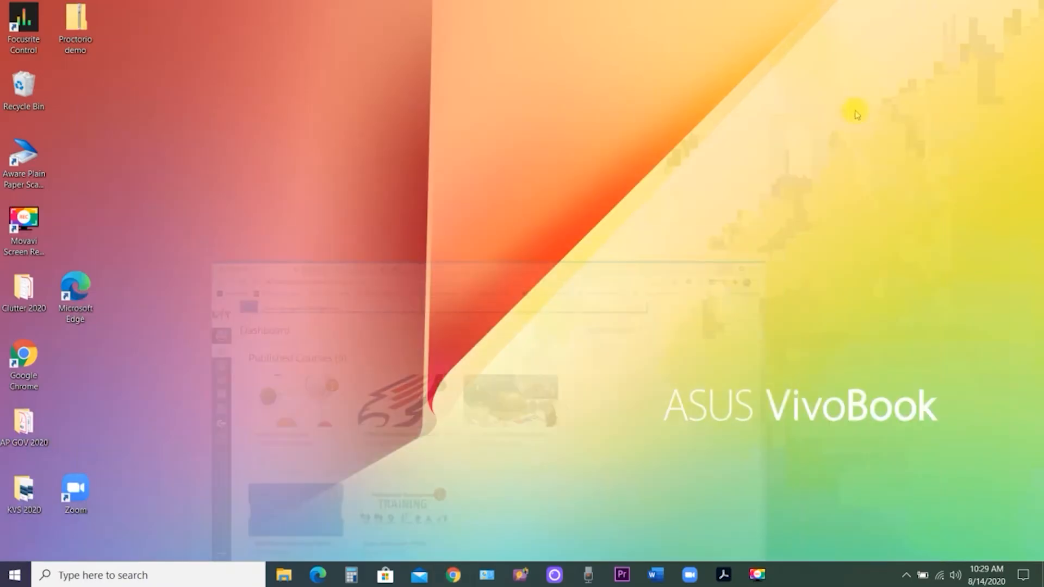
{"action": "left_click_drag", "start_coordinate": [76, 22], "coordinate": [454, 249]}
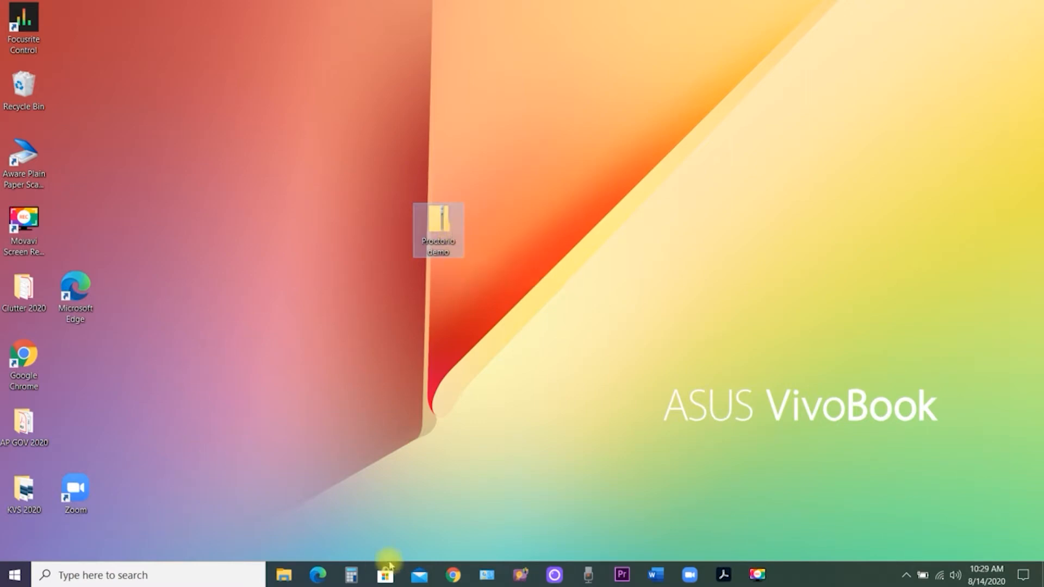
- Switch back to Chrome and open the content import page in the settings of the Master Blueprint AP GOV course
{"action": "left_click", "coordinate": [453, 574]}
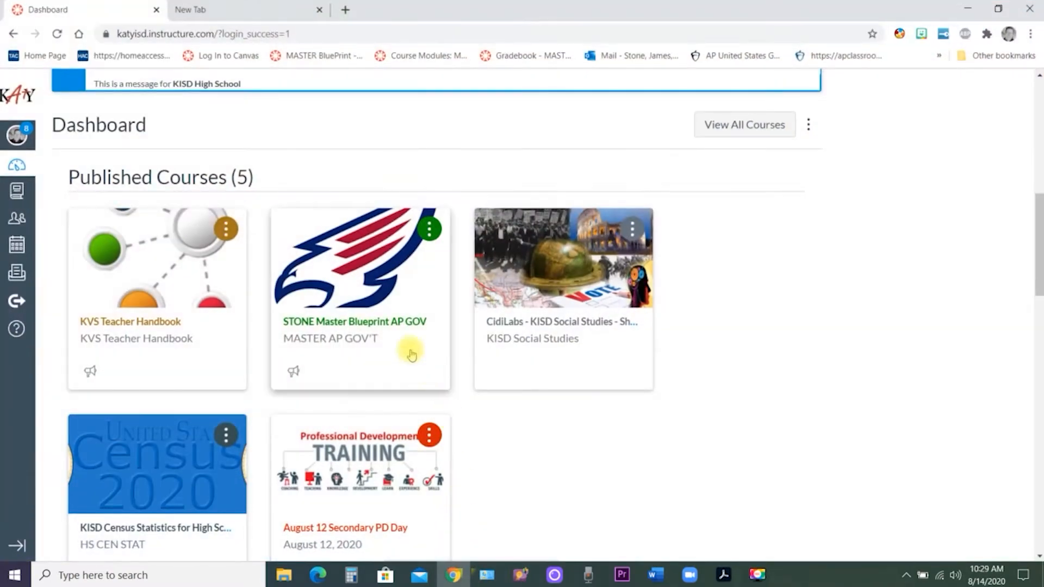
{"action": "left_click", "coordinate": [412, 355]}
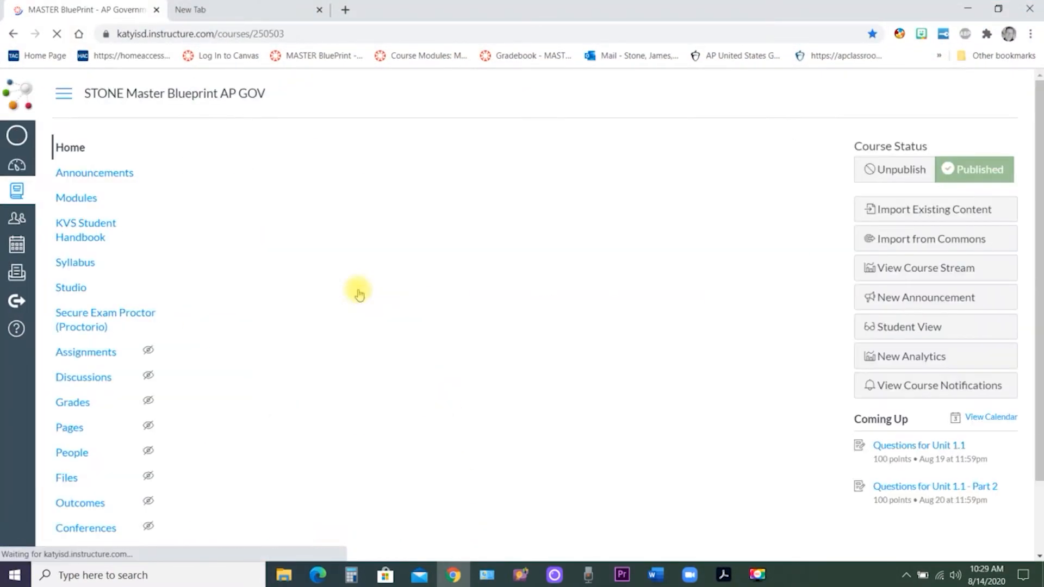
{"action": "scroll", "coordinate": [293, 270], "scroll_direction": "down", "scroll_amount": 5}
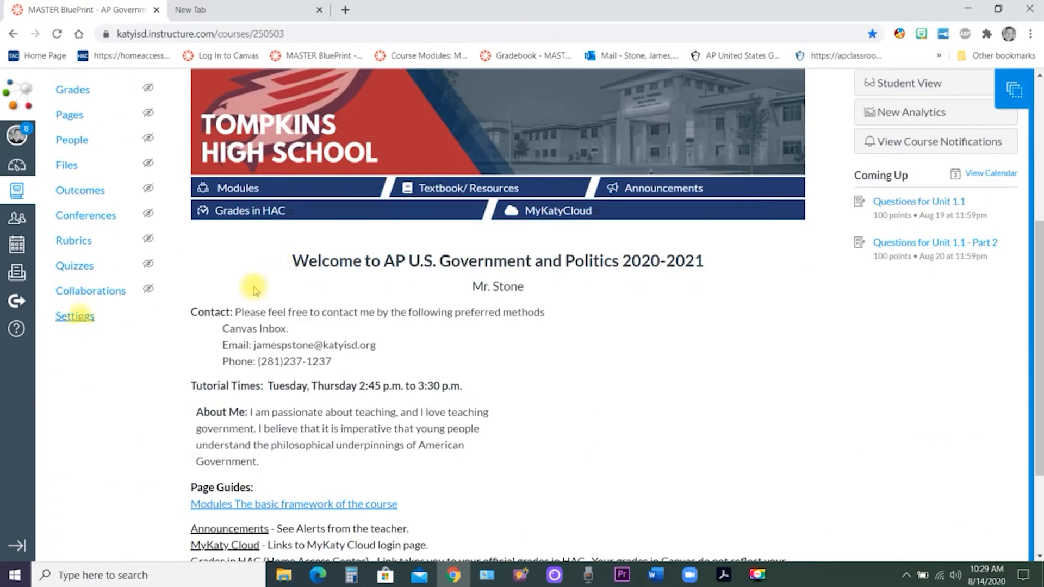
{"action": "left_click", "coordinate": [75, 316]}
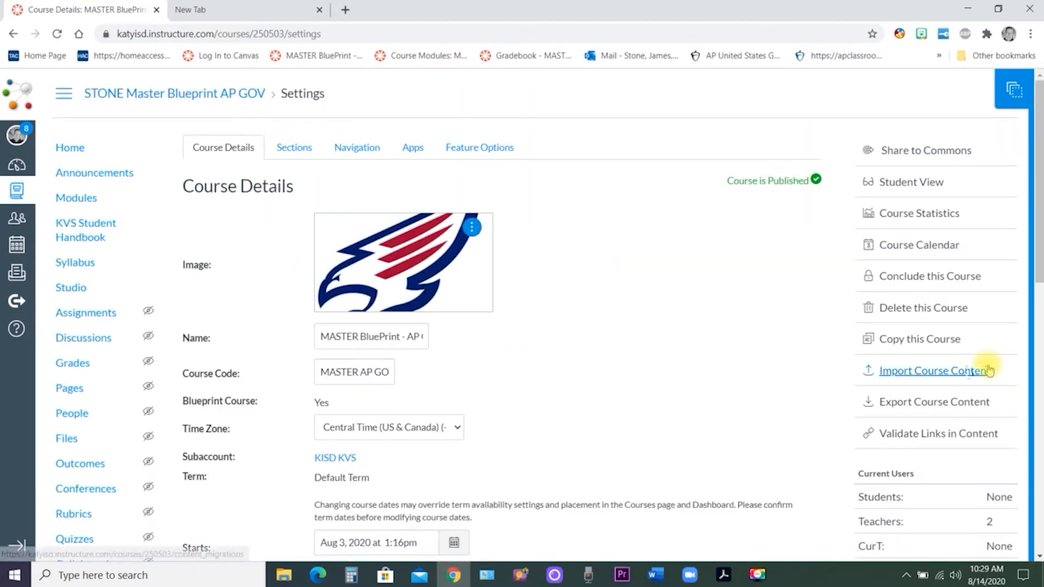
{"action": "left_click", "coordinate": [955, 375]}
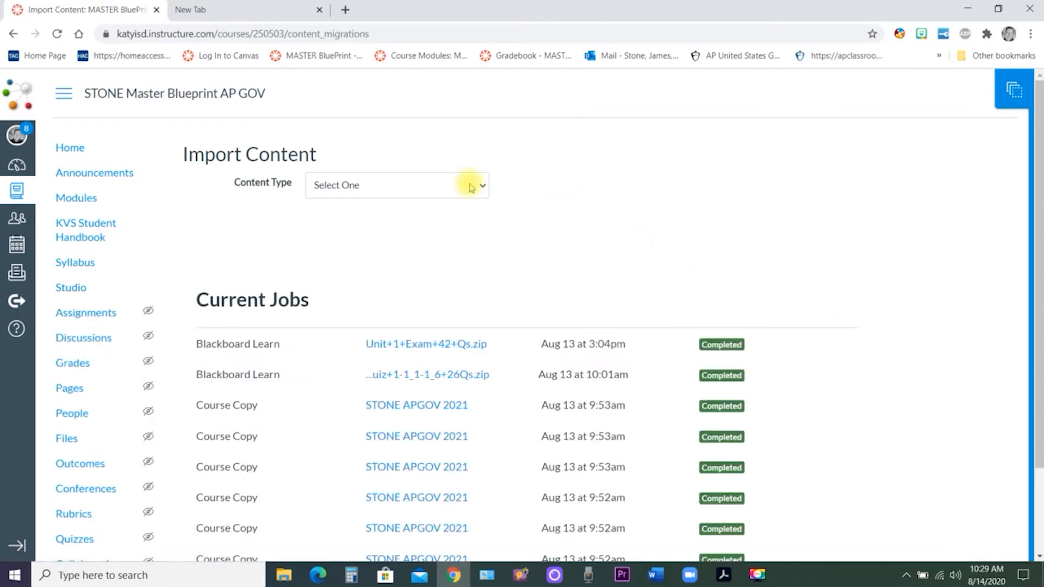
- Set the import content type to Blackboard 6/7/8/9 export .zip file and choose Proctorio demo.zip from the Desktop as the source
{"action": "left_click", "coordinate": [476, 185]}
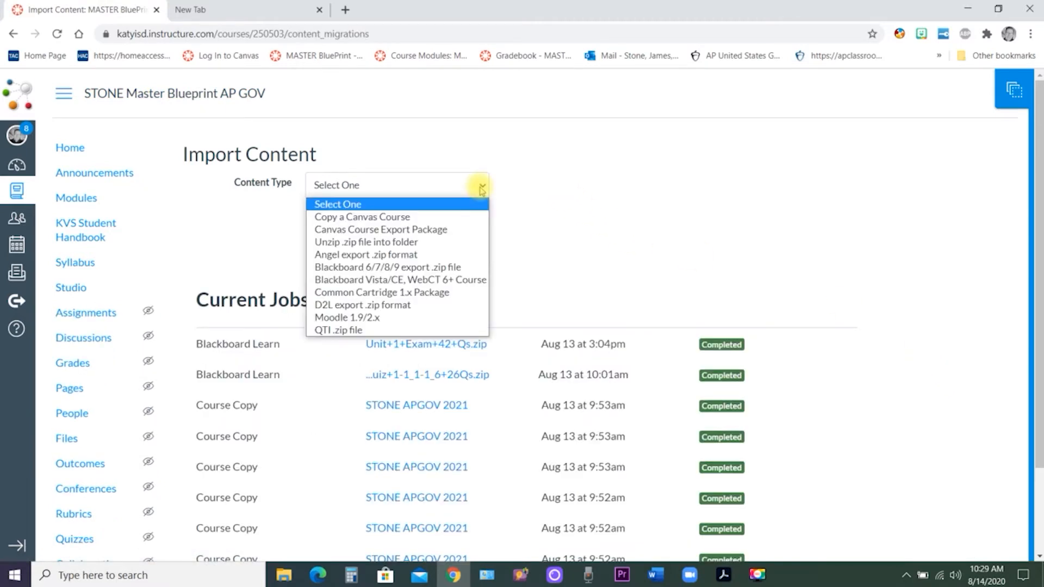
{"action": "left_click", "coordinate": [453, 268]}
{"action": "left_click", "coordinate": [350, 225]}
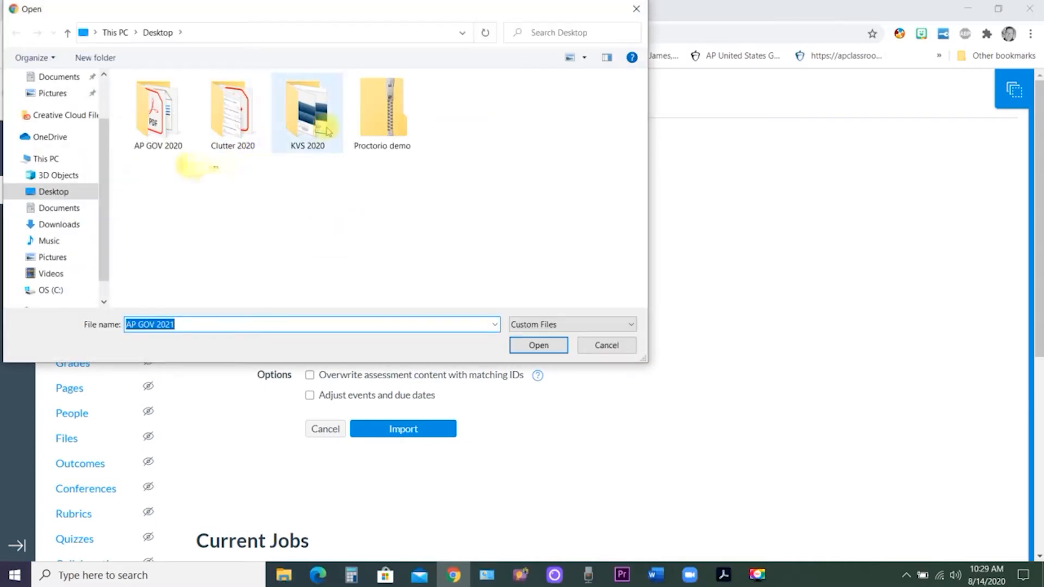
{"action": "left_click", "coordinate": [381, 117]}
{"action": "left_click", "coordinate": [536, 345]}
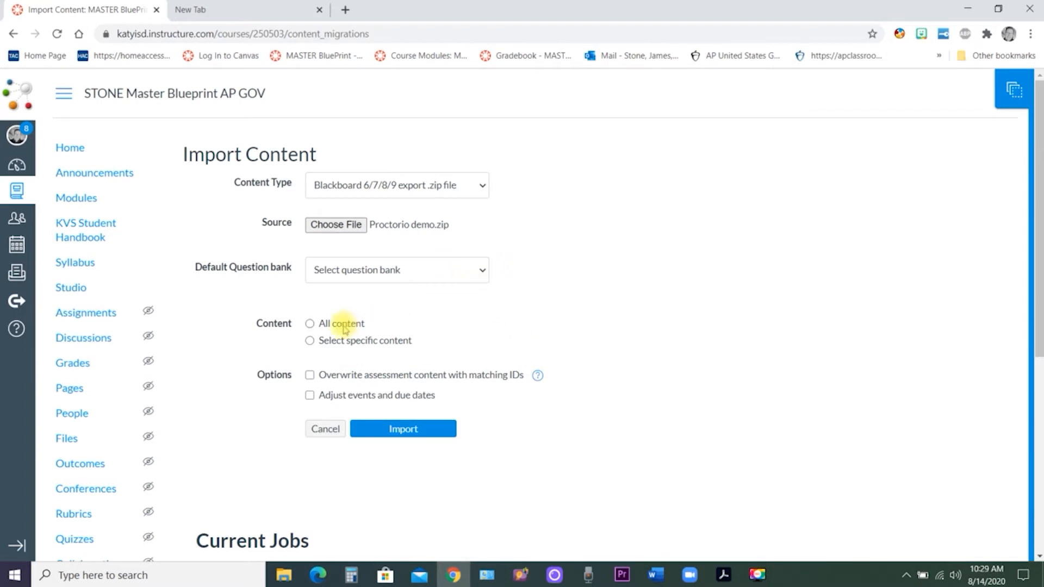
- Choose to create a new default question bank, select all content, and run the import
{"action": "left_click", "coordinate": [481, 270]}
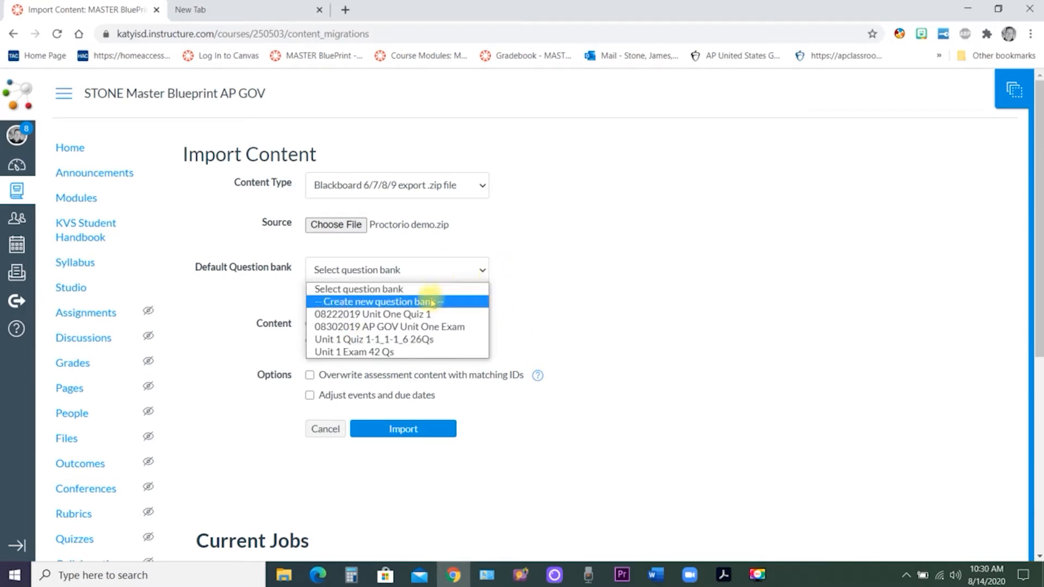
{"action": "left_click", "coordinate": [413, 302]}
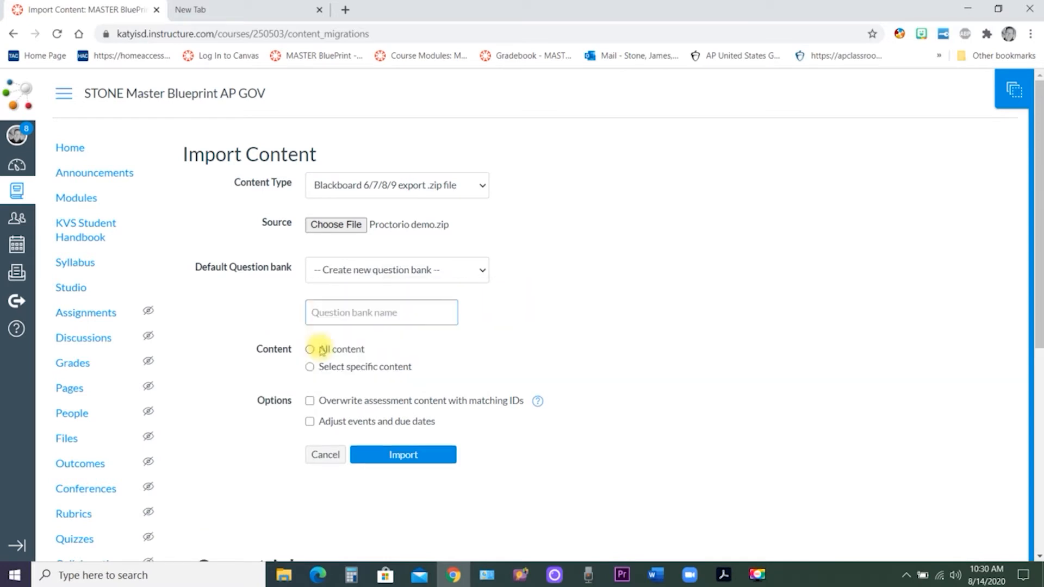
{"action": "left_click", "coordinate": [310, 349]}
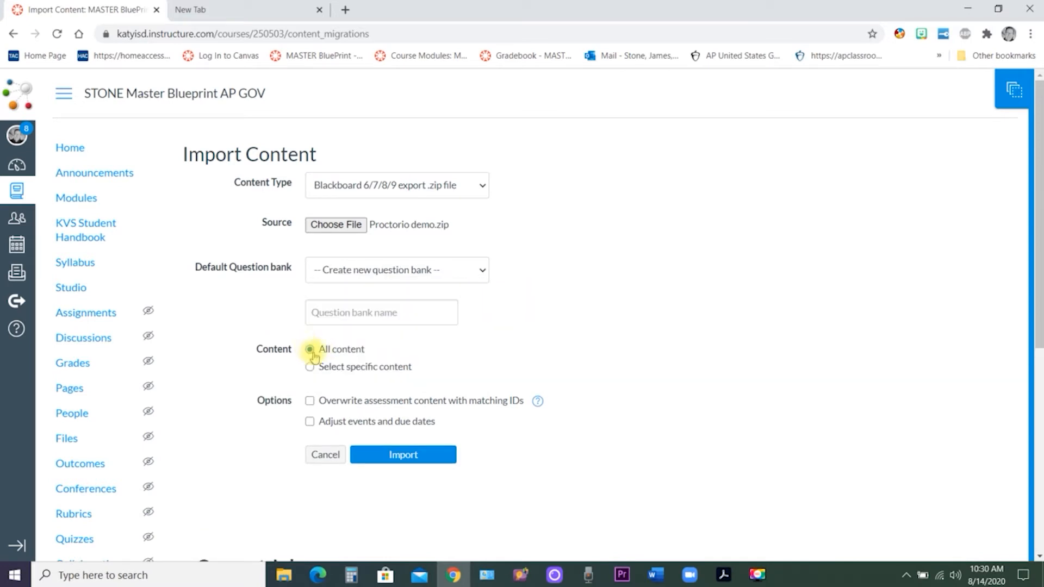
{"action": "left_click", "coordinate": [410, 455]}
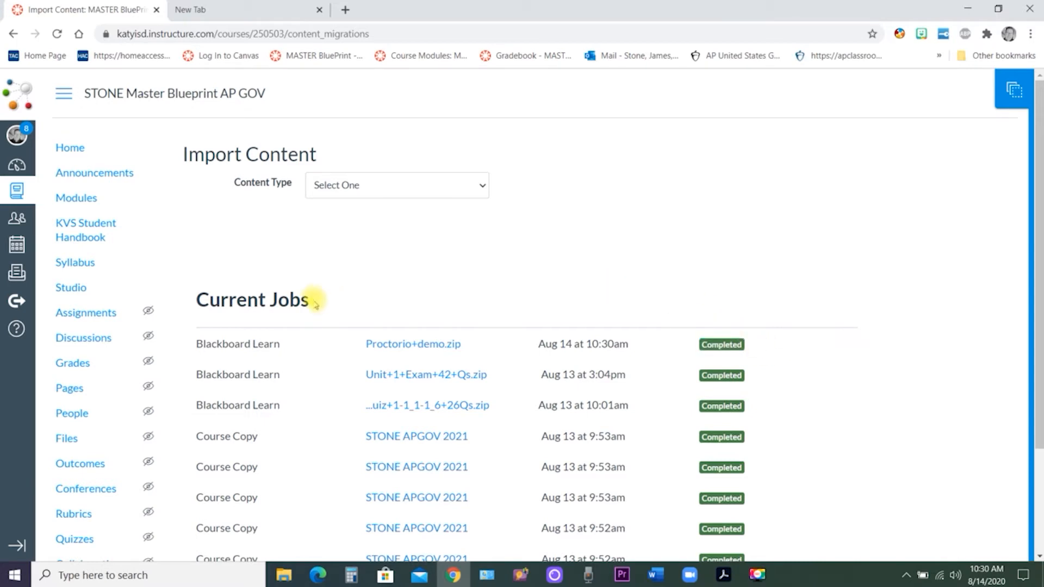
- Open the Proctorio Demo quiz from the course's quiz list for editing
{"action": "left_click", "coordinate": [69, 538]}
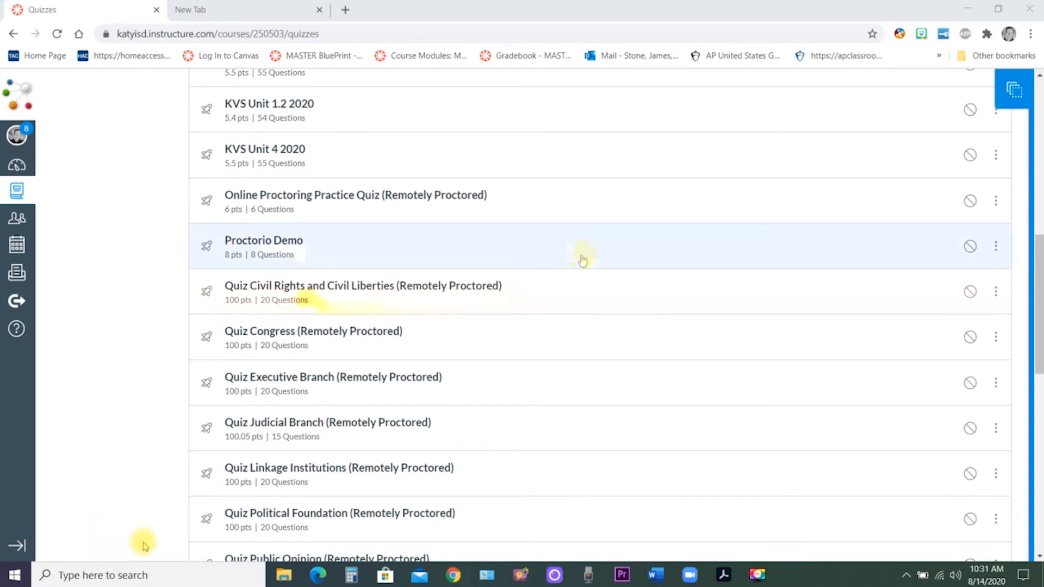
{"action": "scroll", "coordinate": [506, 312], "scroll_direction": "up", "scroll_amount": 1}
{"action": "scroll", "coordinate": [506, 313], "scroll_direction": "down", "scroll_amount": 1}
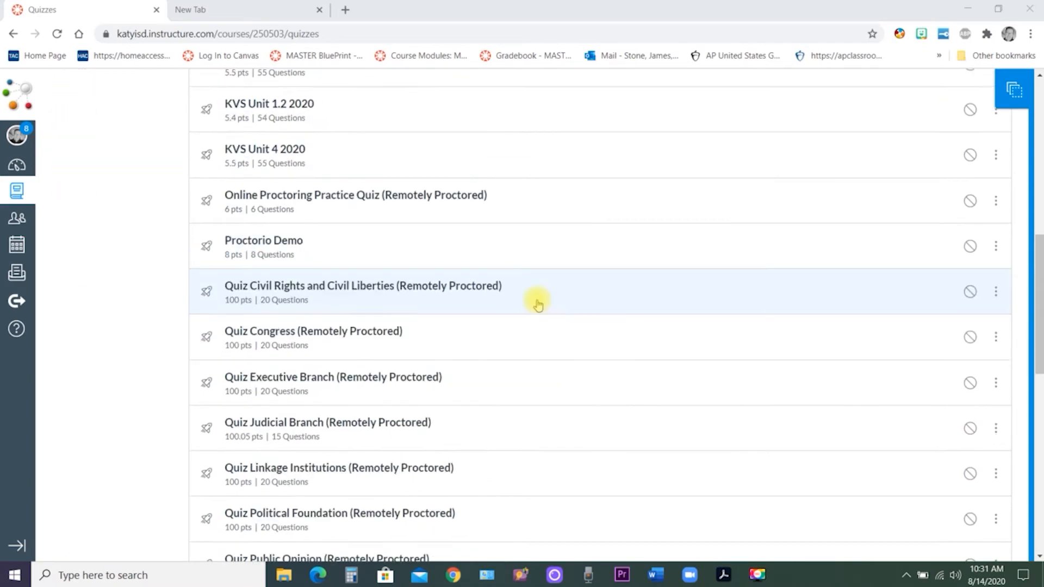
{"action": "left_click", "coordinate": [333, 257]}
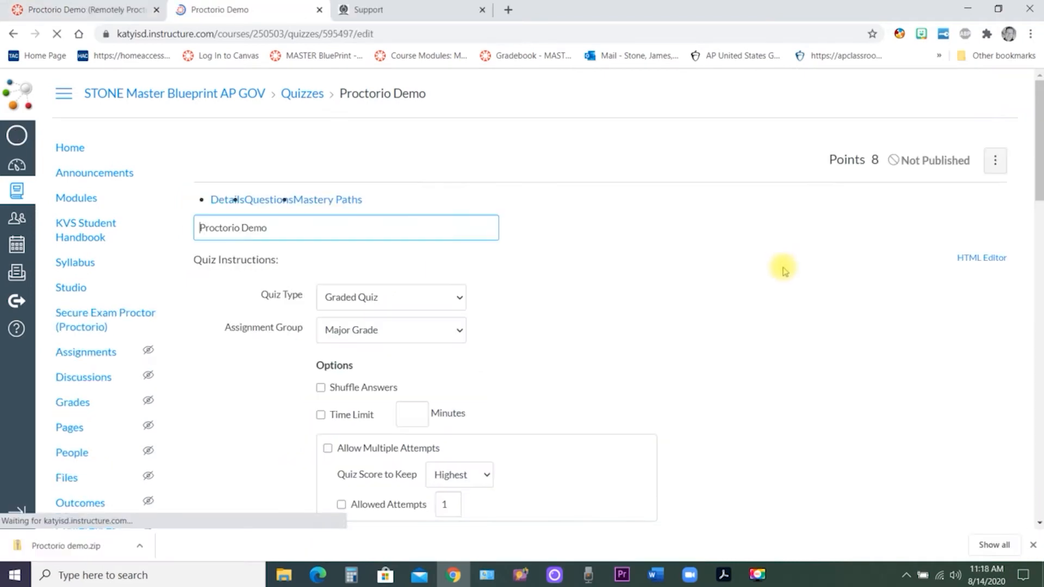
- Enable Proctorio Secure Exam Proctor in the quiz restrictions of Proctorio Demo
{"action": "scroll", "coordinate": [786, 280], "scroll_direction": "down", "scroll_amount": 4}
{"action": "scroll", "coordinate": [778, 314], "scroll_direction": "down", "scroll_amount": 9}
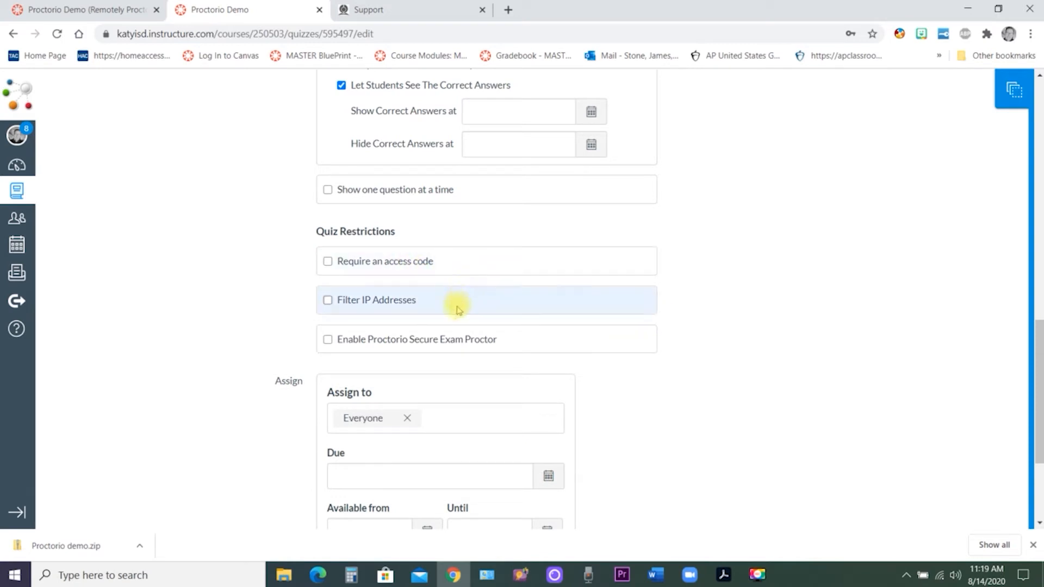
{"action": "left_click", "coordinate": [326, 343]}
- Set the Proctorio Demo quiz's time limit to 30 minutes and save the quiz
{"action": "scroll", "coordinate": [711, 328], "scroll_direction": "up", "scroll_amount": 2}
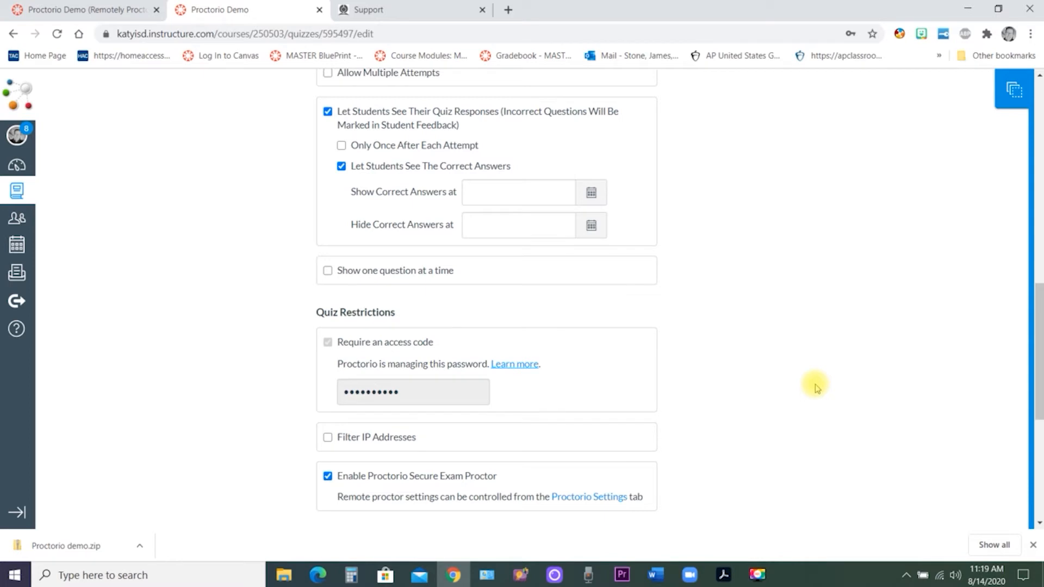
{"action": "scroll", "coordinate": [816, 386], "scroll_direction": "up", "scroll_amount": 3}
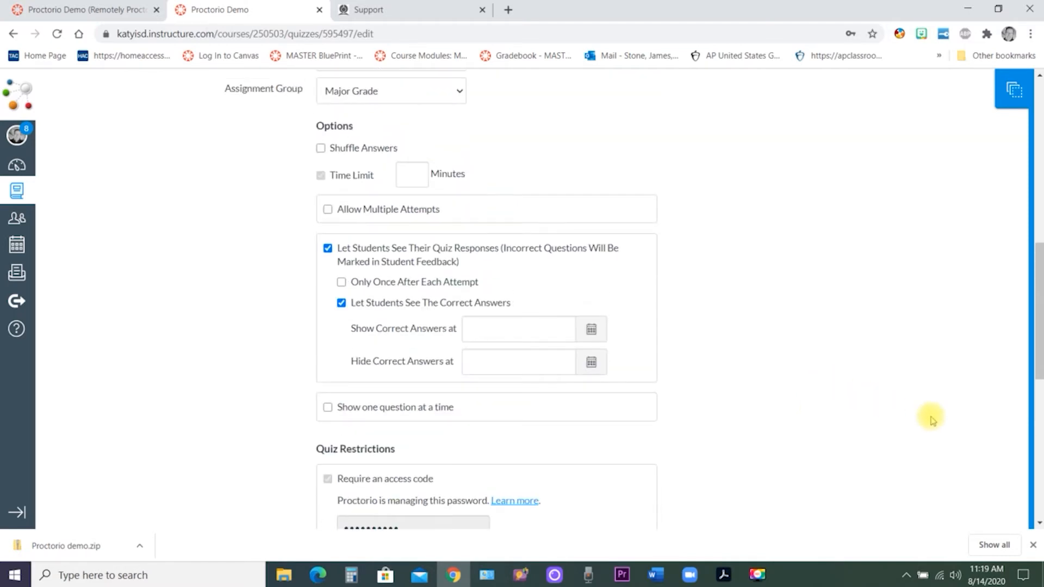
{"action": "left_click", "coordinate": [424, 179]}
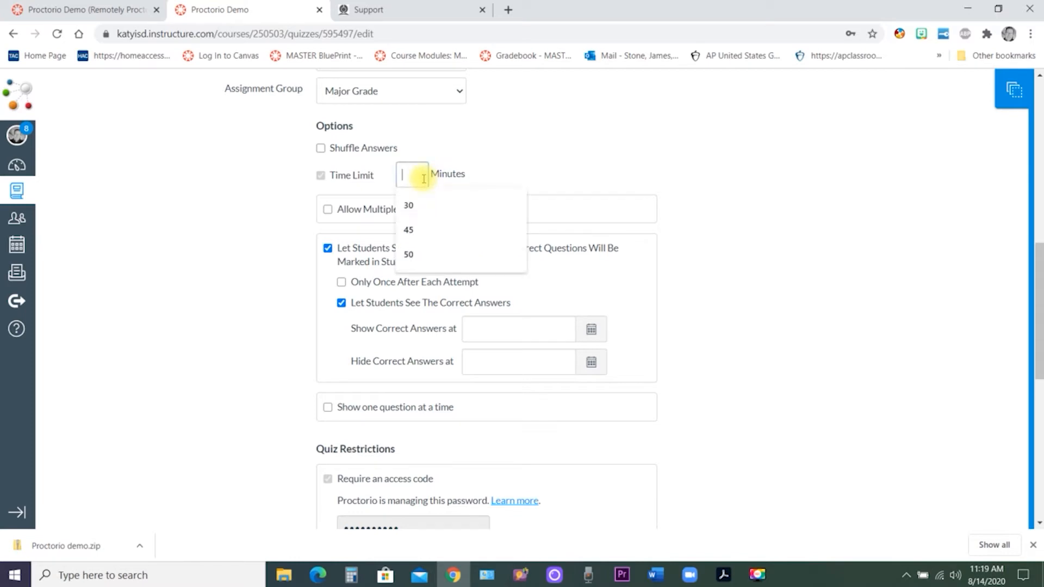
{"action": "left_click", "coordinate": [422, 205]}
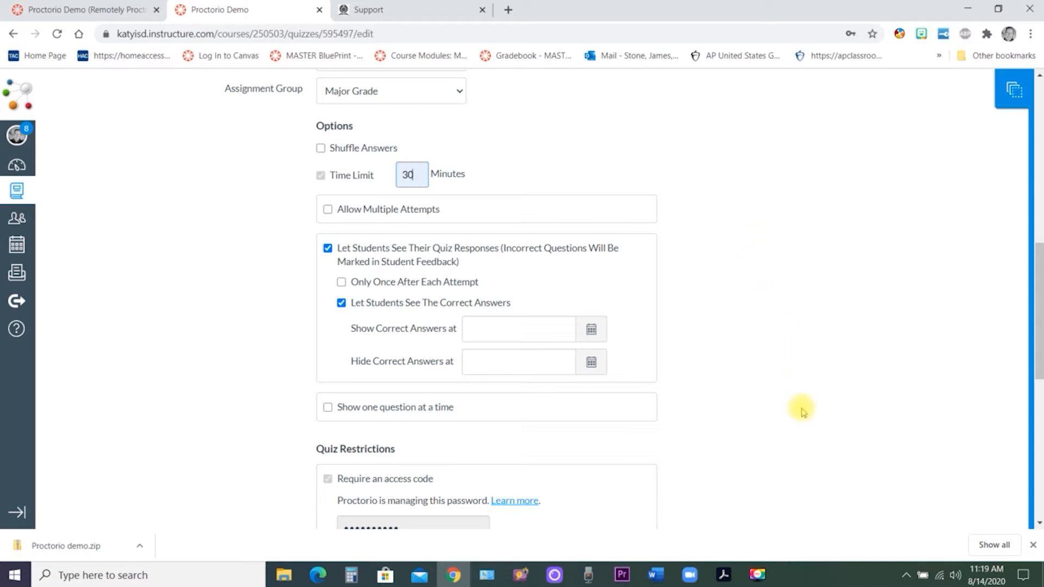
{"action": "scroll", "coordinate": [786, 451], "scroll_direction": "down", "scroll_amount": 6}
{"action": "scroll", "coordinate": [783, 453], "scroll_direction": "down", "scroll_amount": 1}
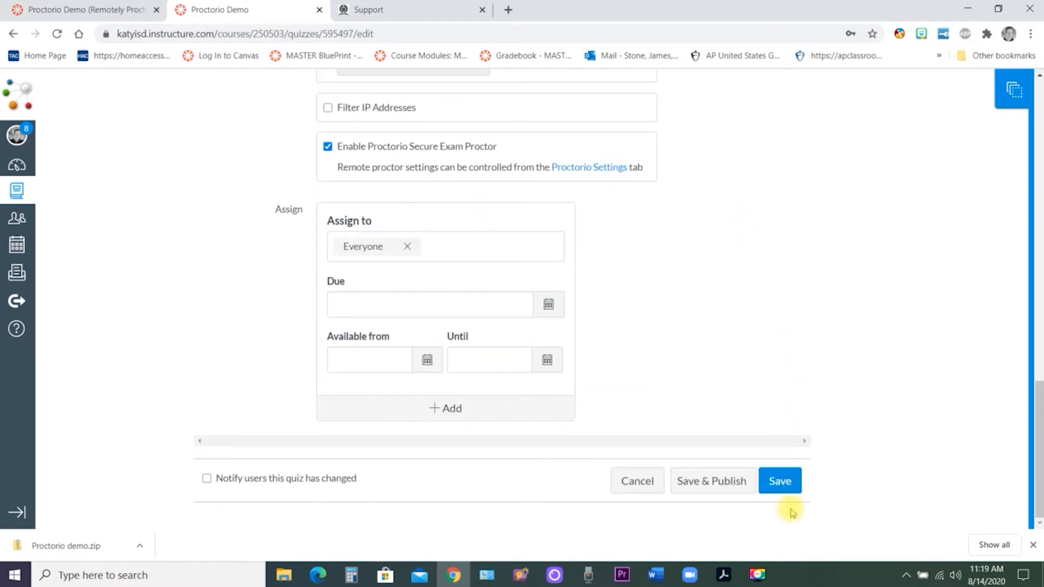
{"action": "left_click", "coordinate": [782, 482]}
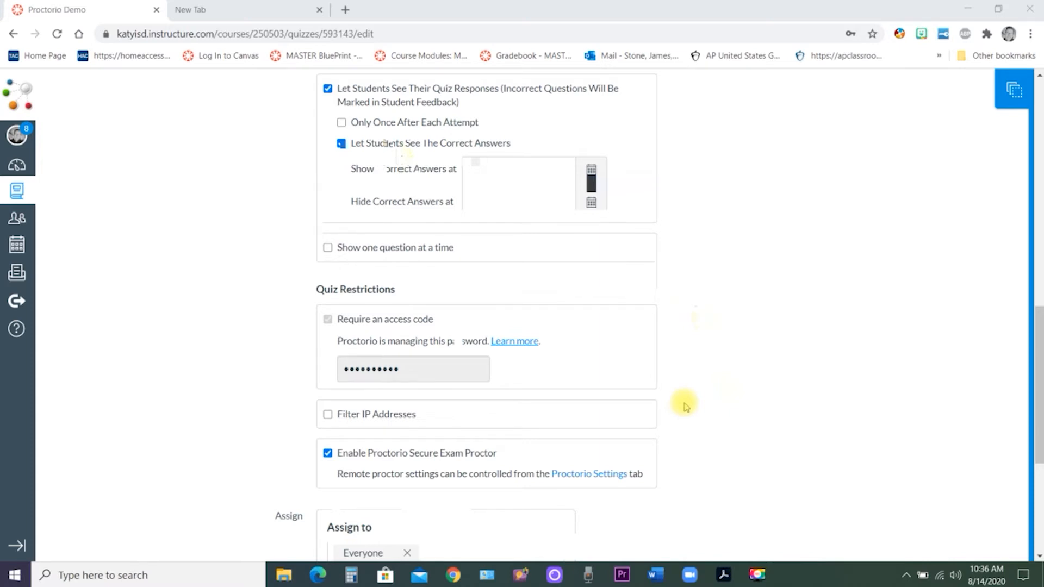
- Open the quiz's Proctorio Settings and enable Record Video in the recording options
{"action": "scroll", "coordinate": [686, 324], "scroll_direction": "down", "scroll_amount": 3}
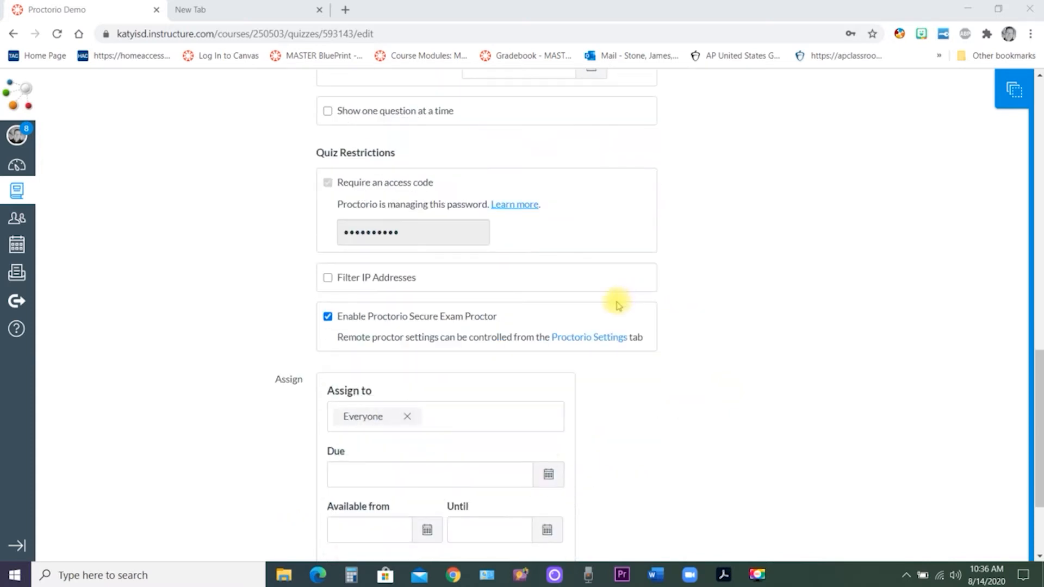
{"action": "left_click", "coordinate": [598, 339]}
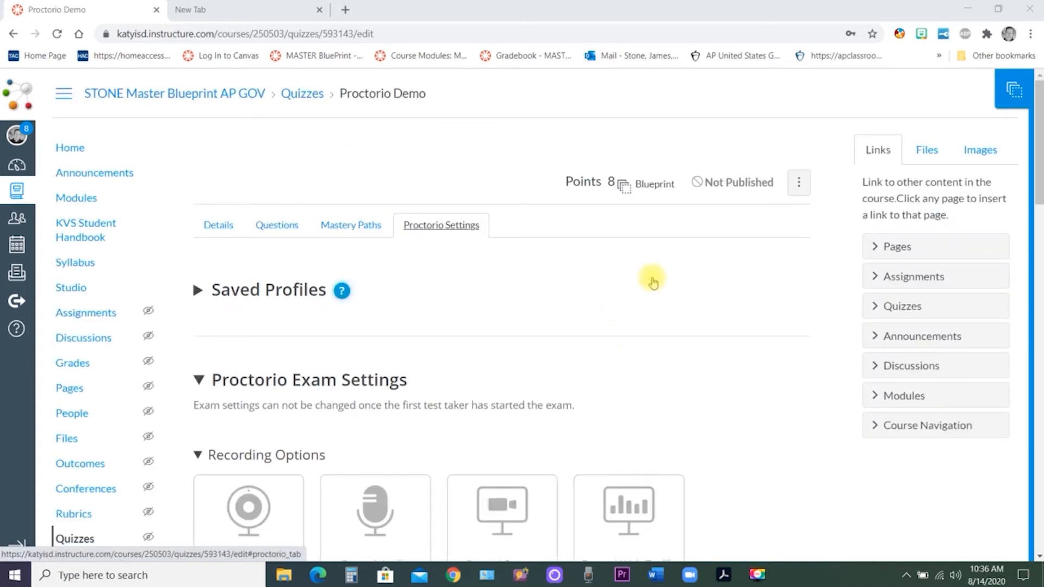
{"action": "scroll", "coordinate": [653, 283], "scroll_direction": "down", "scroll_amount": 5}
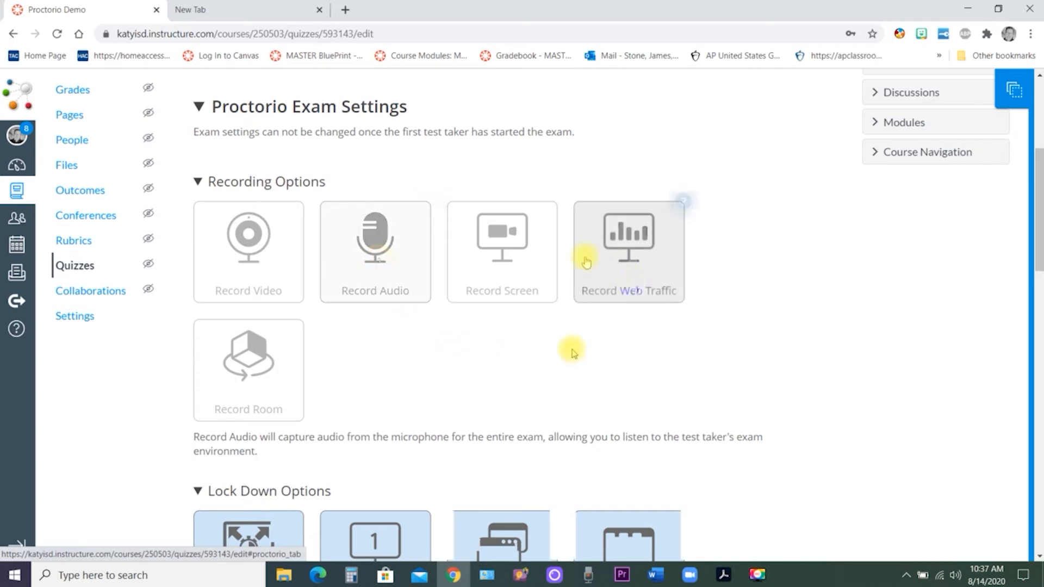
{"action": "left_click", "coordinate": [263, 228]}
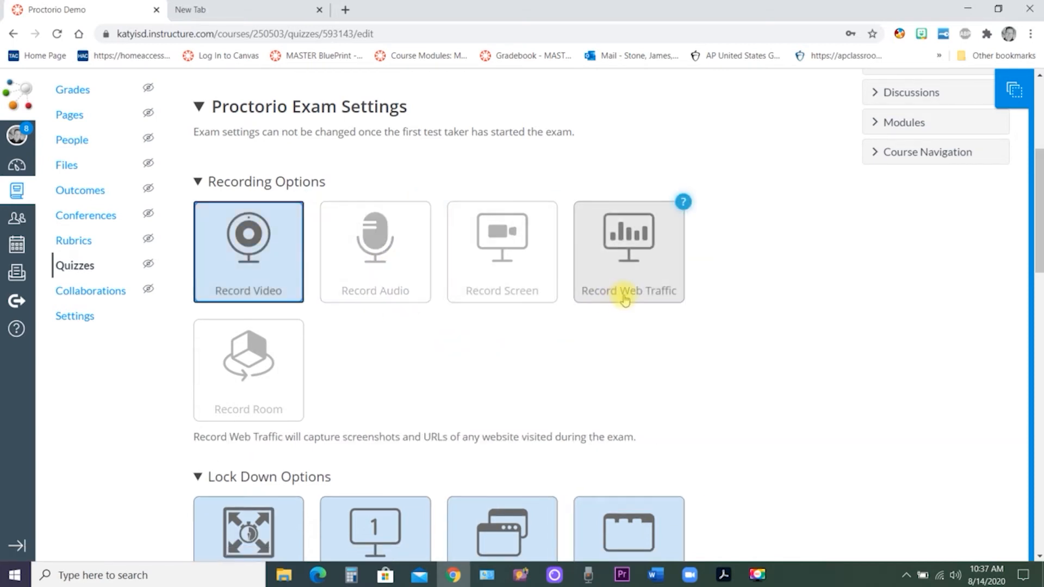
- Review the lock down, verification and in-quiz tool options, save the quiz, and check its summary page
{"action": "scroll", "coordinate": [701, 296], "scroll_direction": "down", "scroll_amount": 5}
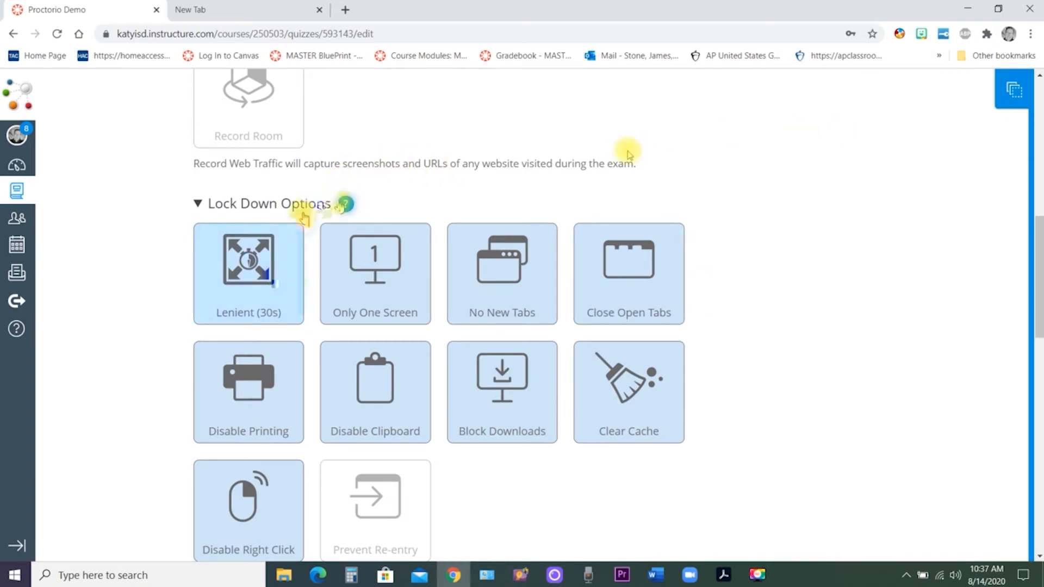
{"action": "scroll", "coordinate": [628, 155], "scroll_direction": "down", "scroll_amount": 2}
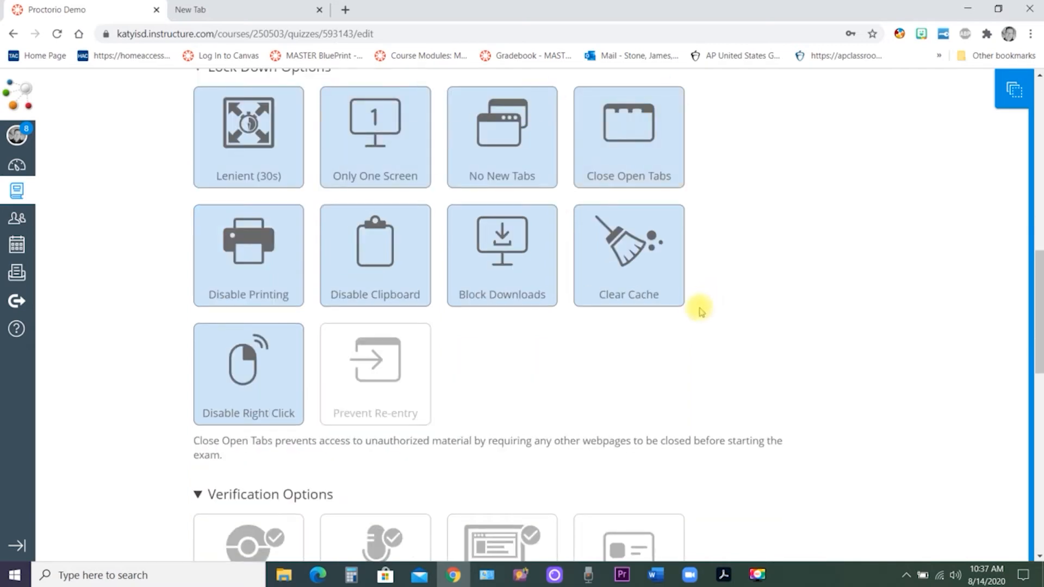
{"action": "scroll", "coordinate": [729, 307], "scroll_direction": "down", "scroll_amount": 5}
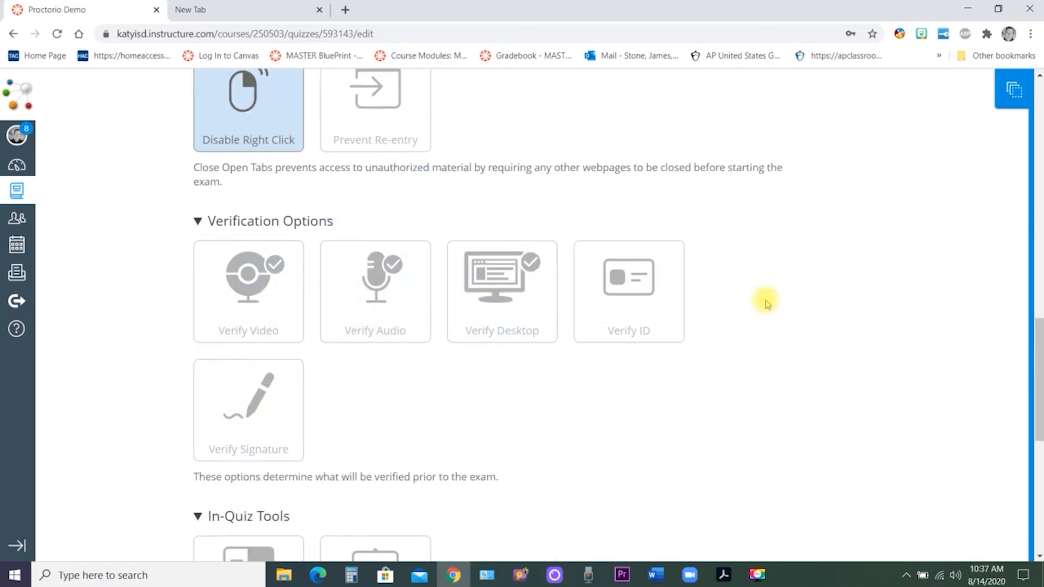
{"action": "scroll", "coordinate": [543, 179], "scroll_direction": "down", "scroll_amount": 2}
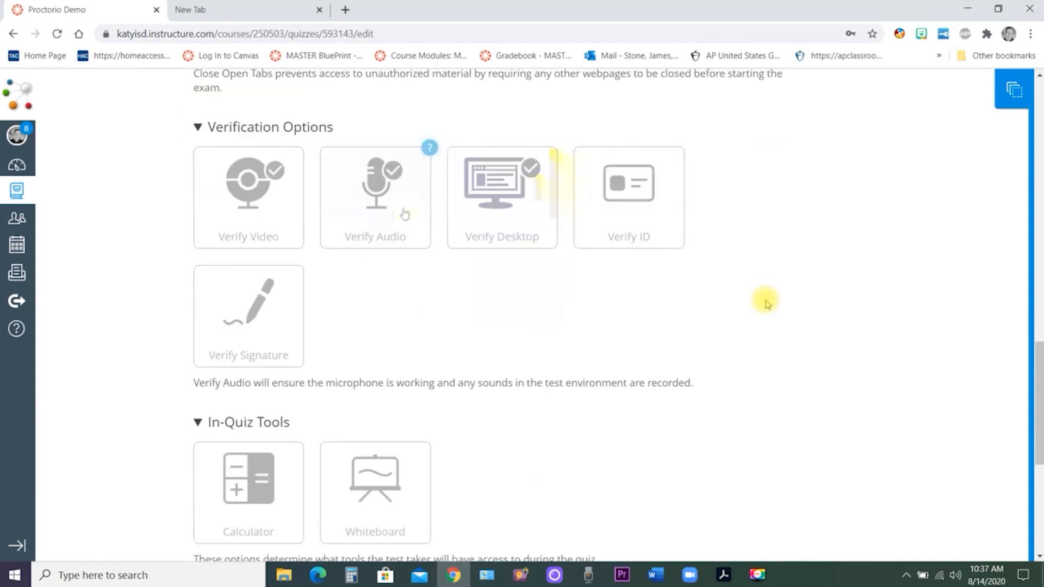
{"action": "scroll", "coordinate": [765, 303], "scroll_direction": "down", "scroll_amount": 6}
{"action": "left_click", "coordinate": [198, 343]}
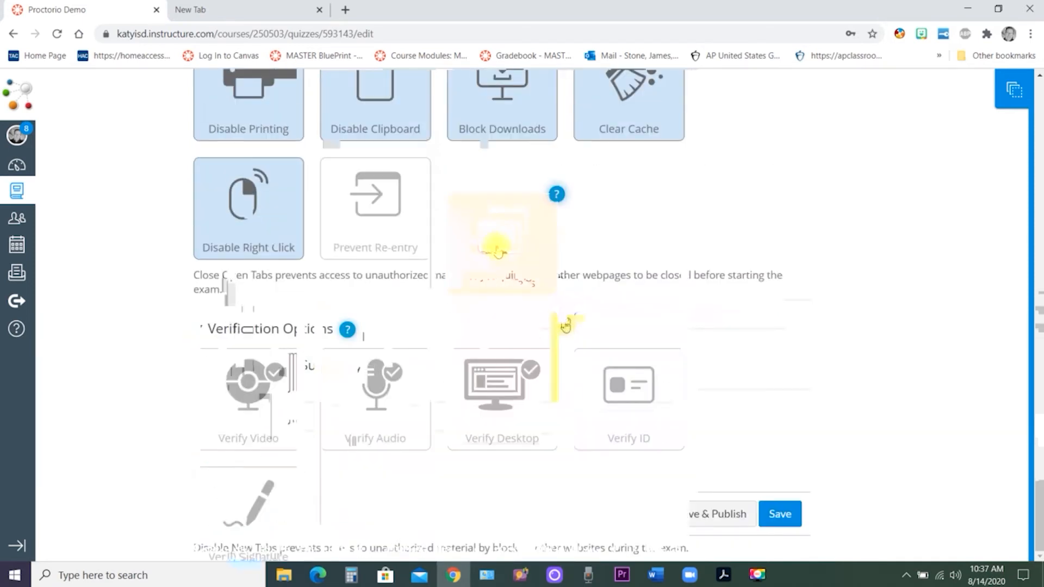
{"action": "scroll", "coordinate": [760, 264], "scroll_direction": "down", "scroll_amount": 10}
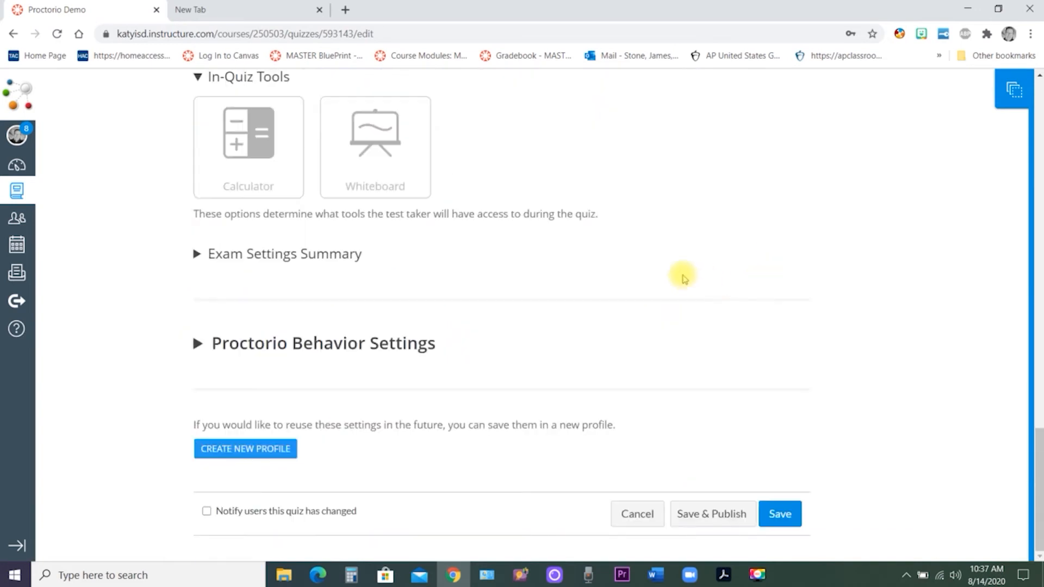
{"action": "left_click", "coordinate": [790, 519]}
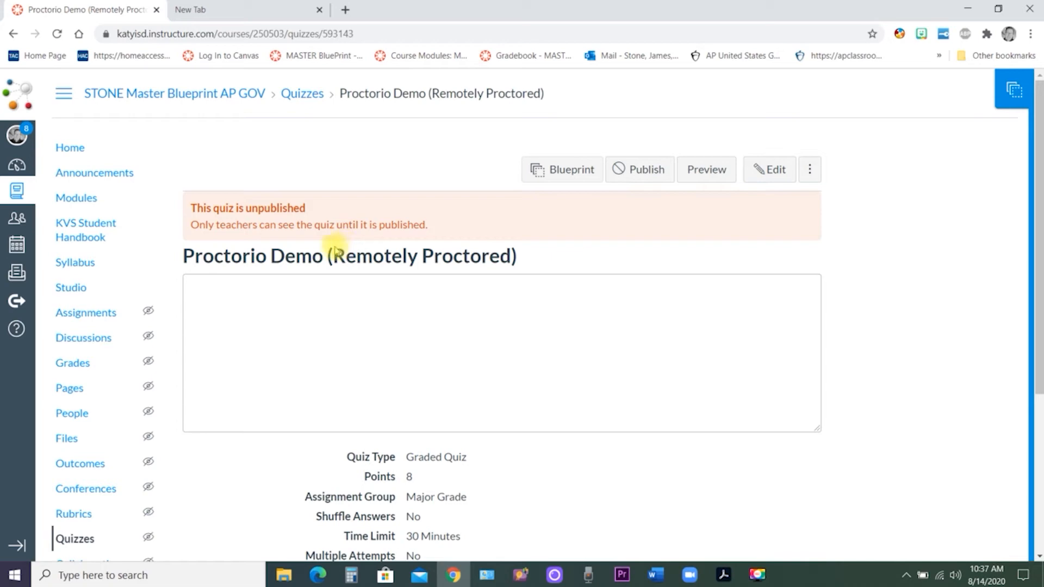
{"action": "scroll", "coordinate": [478, 302], "scroll_direction": "down", "scroll_amount": 2}
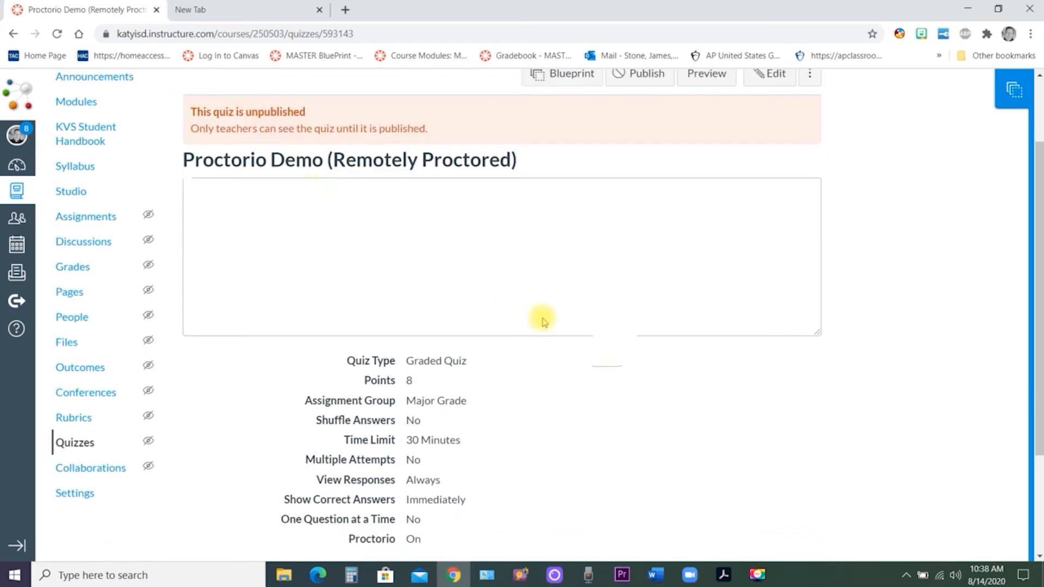
{"action": "scroll", "coordinate": [544, 321], "scroll_direction": "up", "scroll_amount": 2}
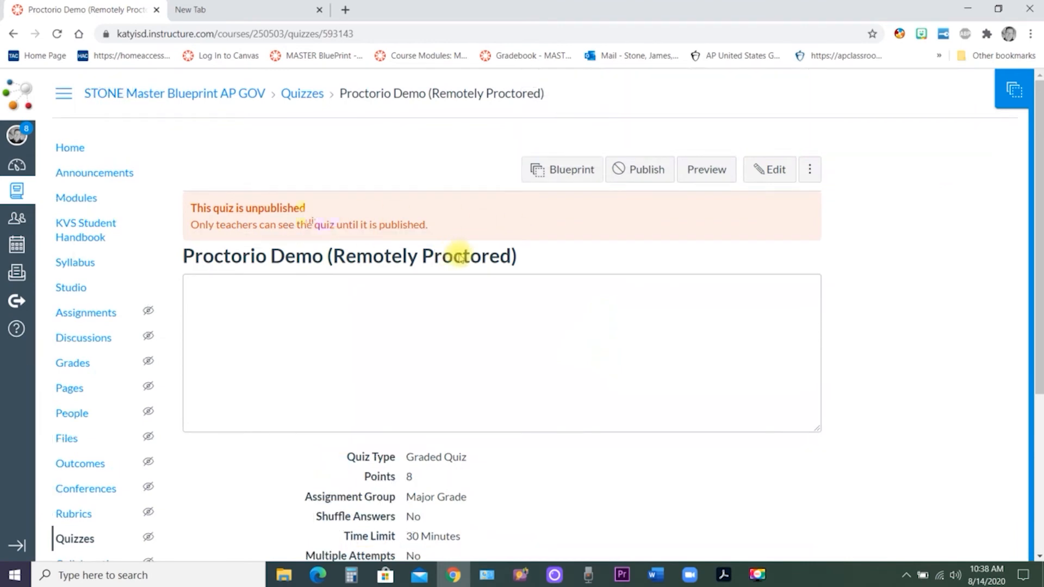
- Add the Proctorio Demo (Secure Browser) quiz to the Course Resources for AP U.S. Government and Politics module and publish it
{"action": "left_click", "coordinate": [74, 200]}
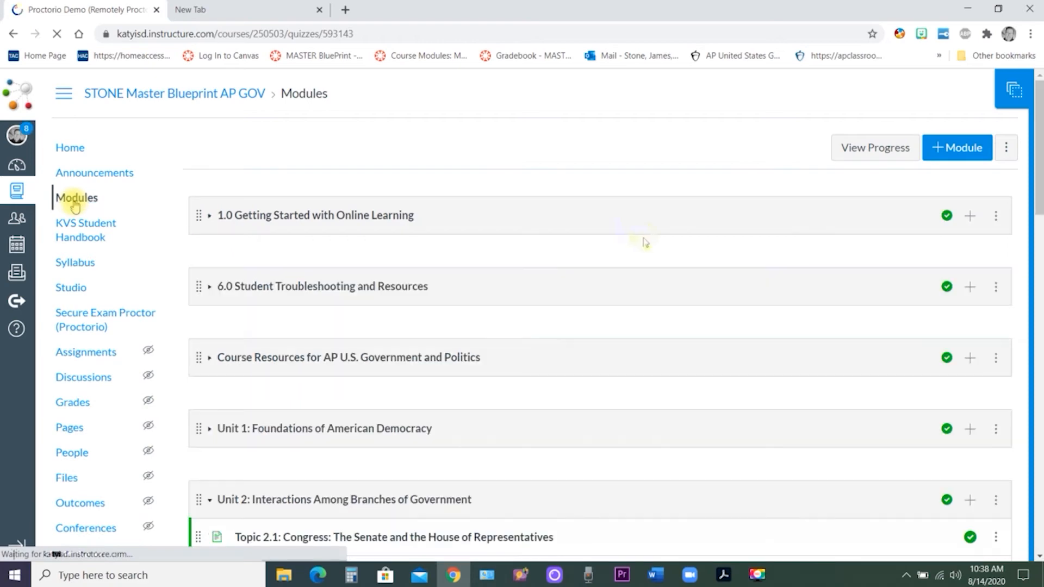
{"action": "scroll", "coordinate": [645, 242], "scroll_direction": "down", "scroll_amount": 4}
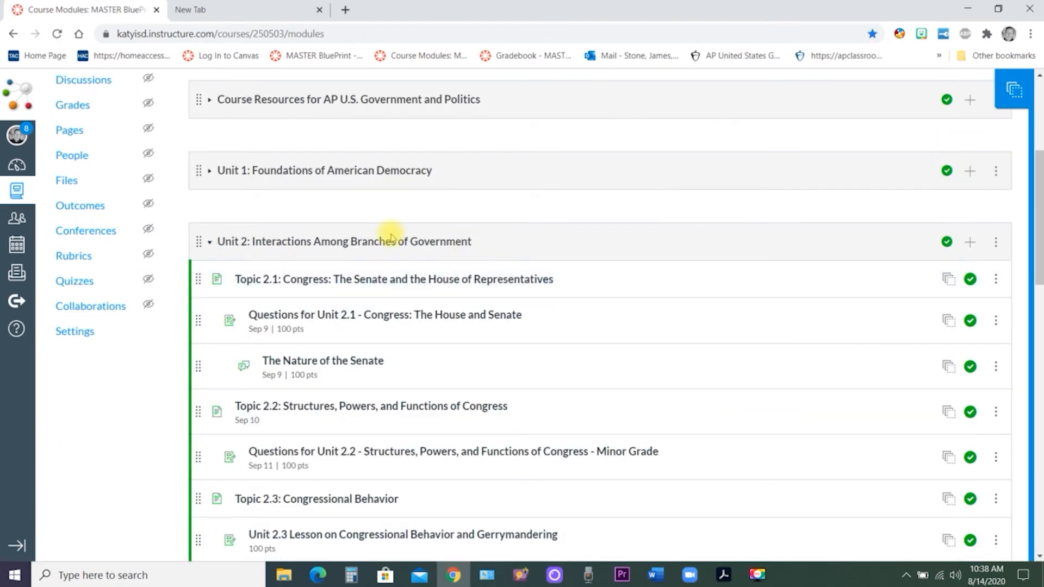
{"action": "left_click", "coordinate": [237, 242]}
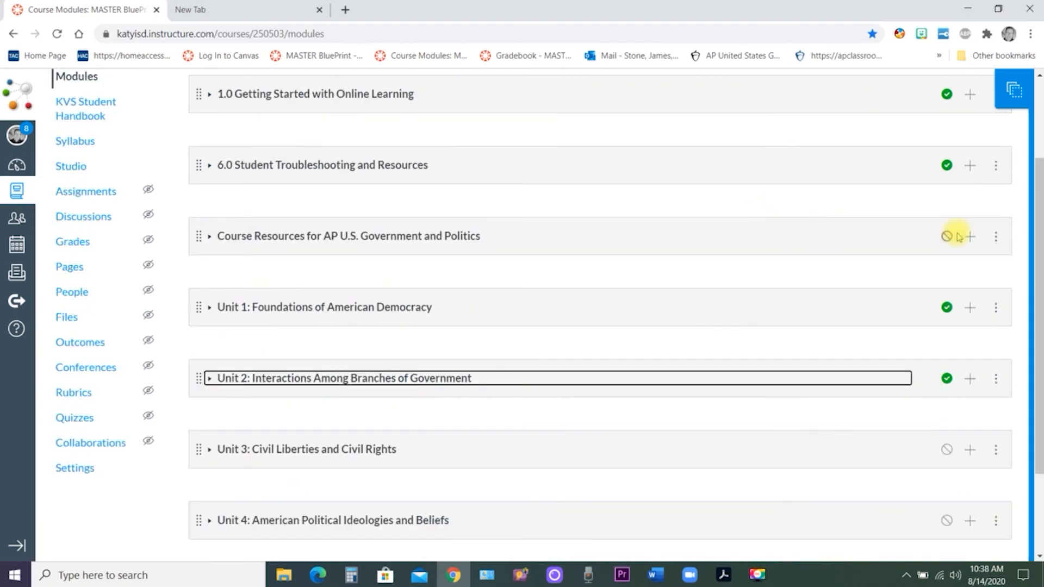
{"action": "left_click", "coordinate": [970, 238]}
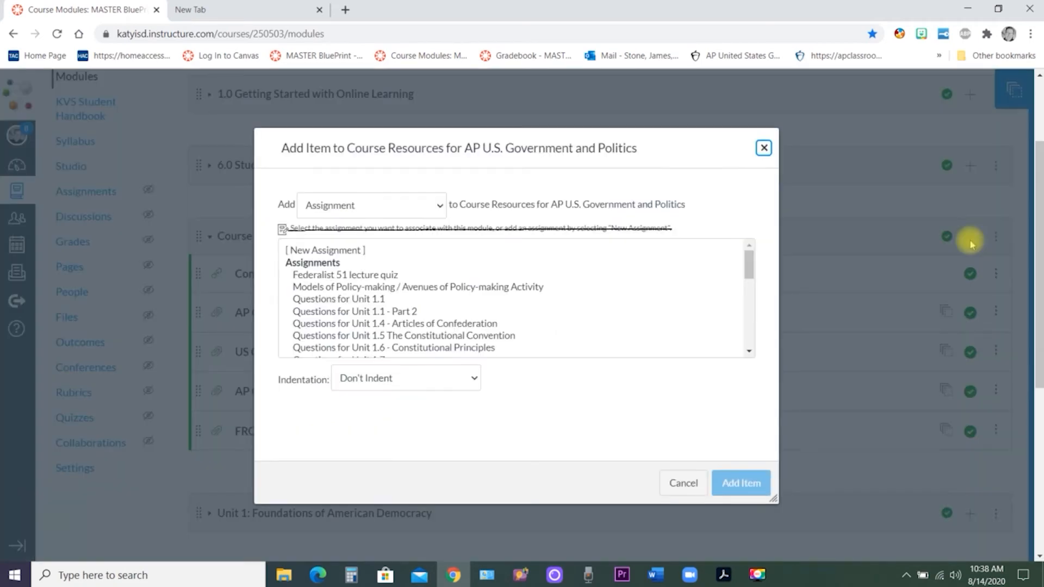
{"action": "left_click", "coordinate": [419, 211]}
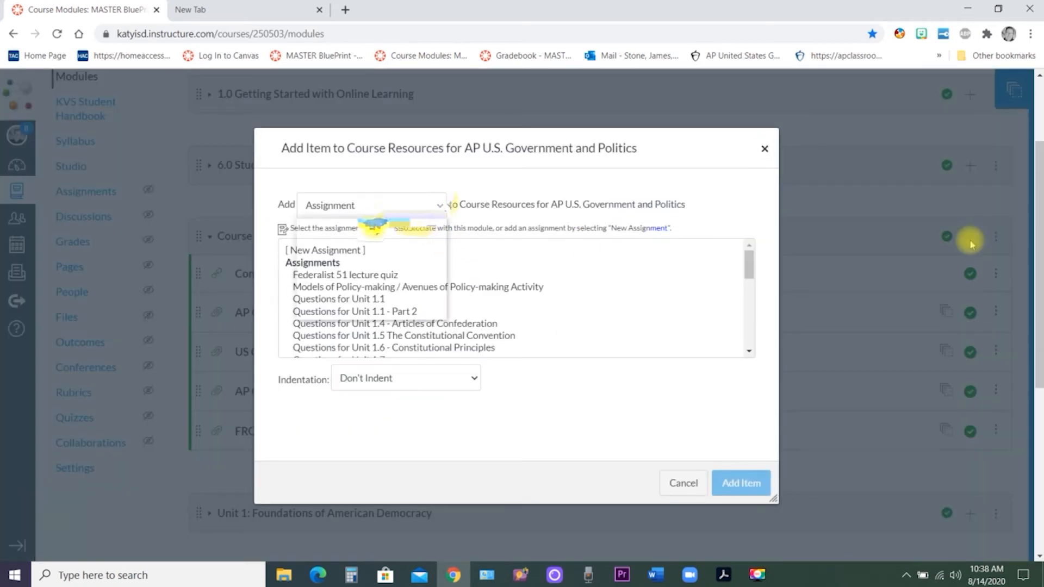
{"action": "left_click", "coordinate": [374, 228]}
{"action": "scroll", "coordinate": [429, 285], "scroll_direction": "down", "scroll_amount": 3}
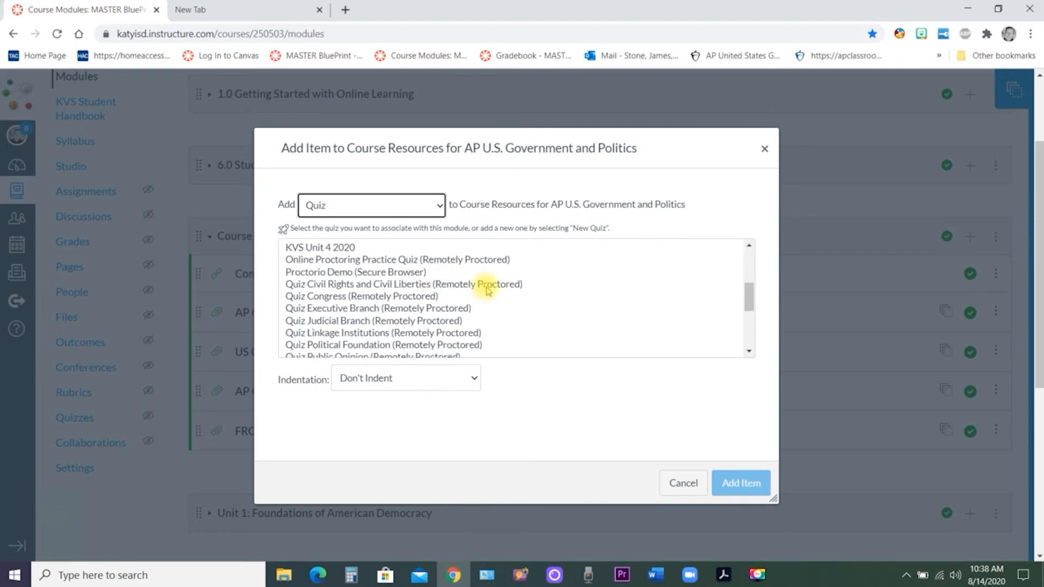
{"action": "left_click", "coordinate": [416, 272]}
{"action": "left_click", "coordinate": [741, 483]}
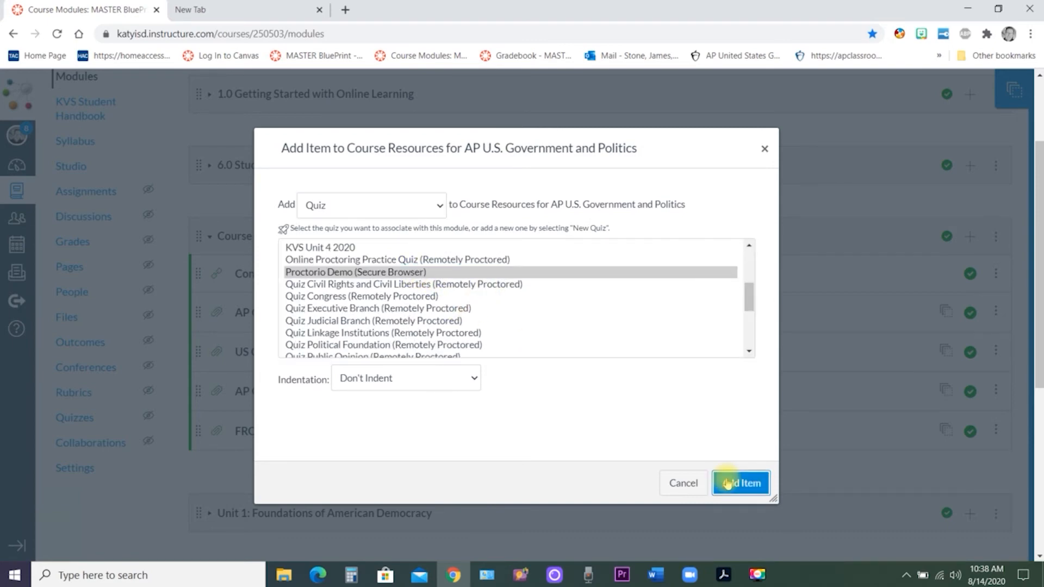
{"action": "scroll", "coordinate": [604, 266], "scroll_direction": "down", "scroll_amount": 2}
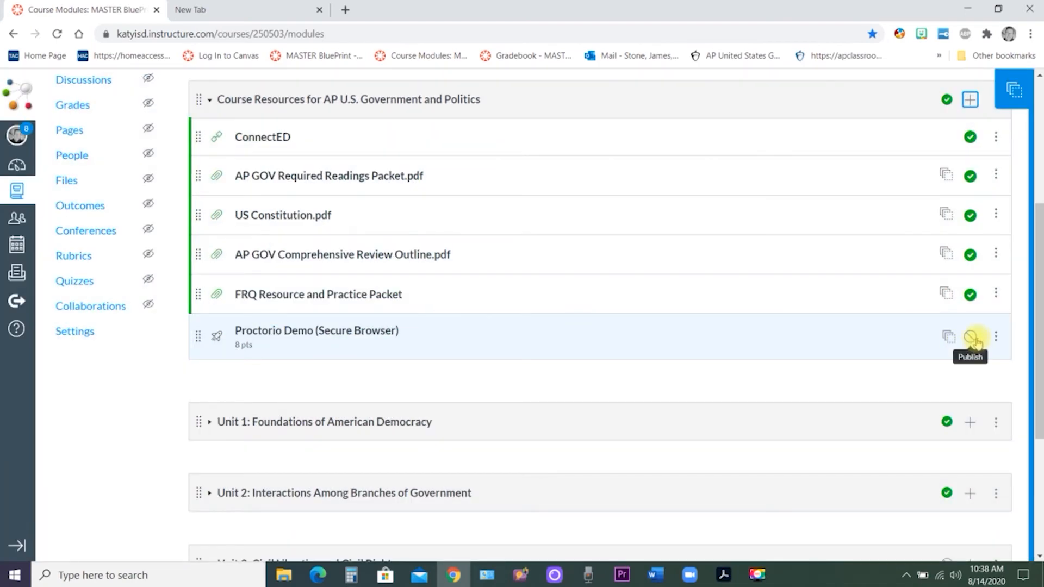
{"action": "left_click", "coordinate": [971, 337]}
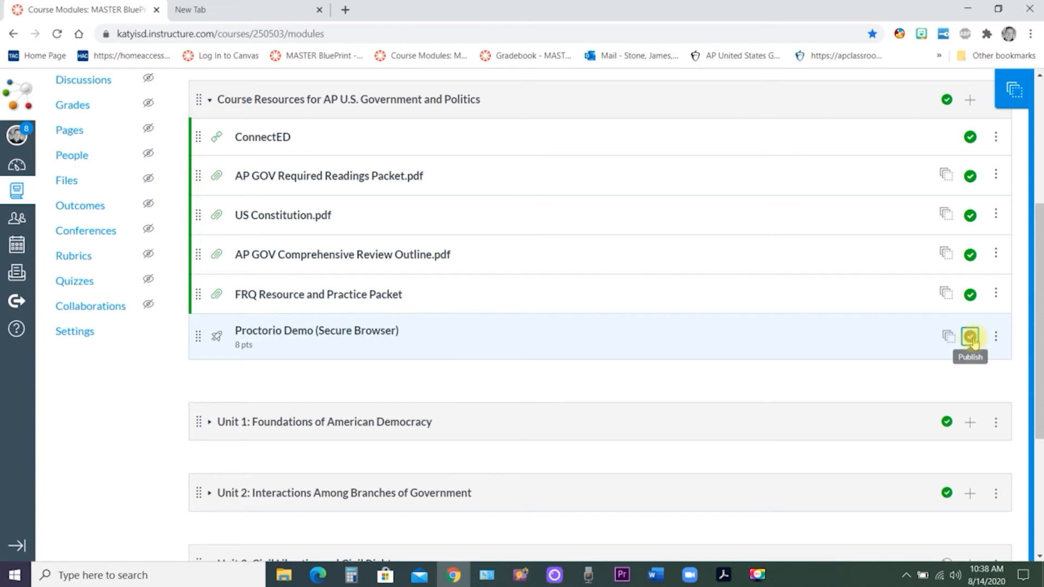
- Open the published Proctorio Demo quiz from the module, check its details, and open its preview page
{"action": "left_click", "coordinate": [319, 333]}
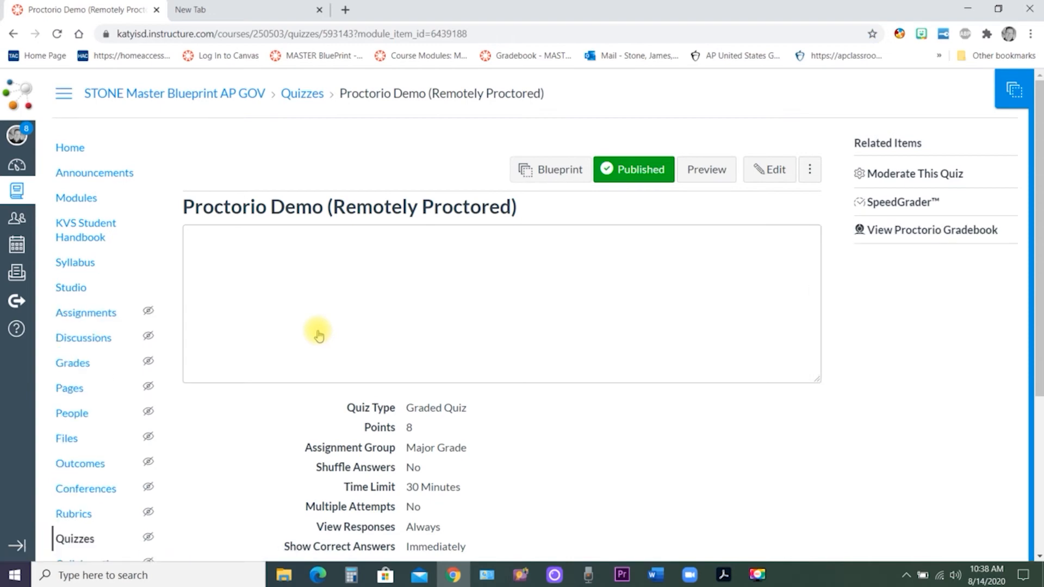
{"action": "scroll", "coordinate": [655, 247], "scroll_direction": "down", "scroll_amount": 3}
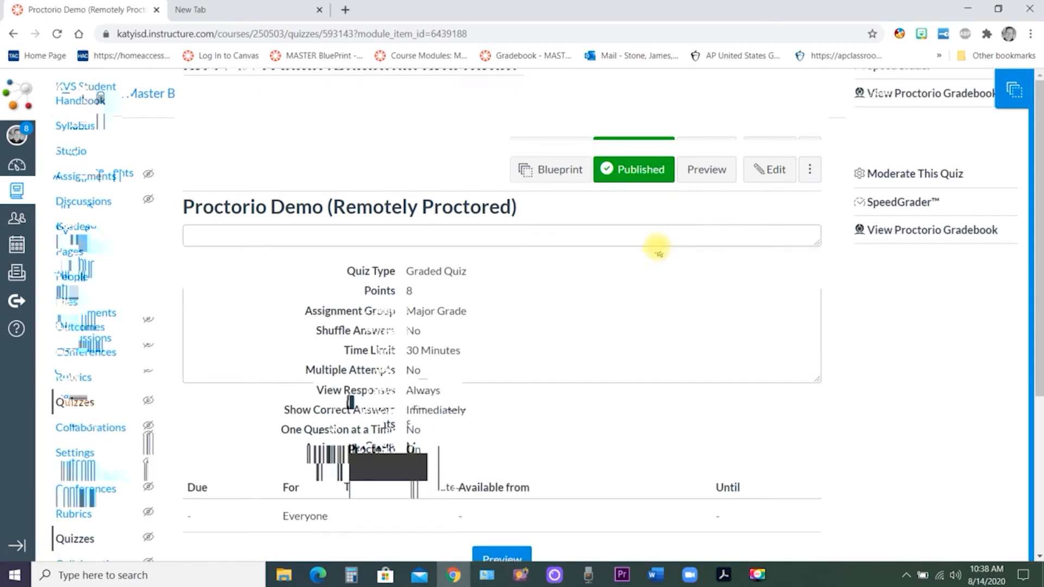
{"action": "left_click", "coordinate": [701, 173]}
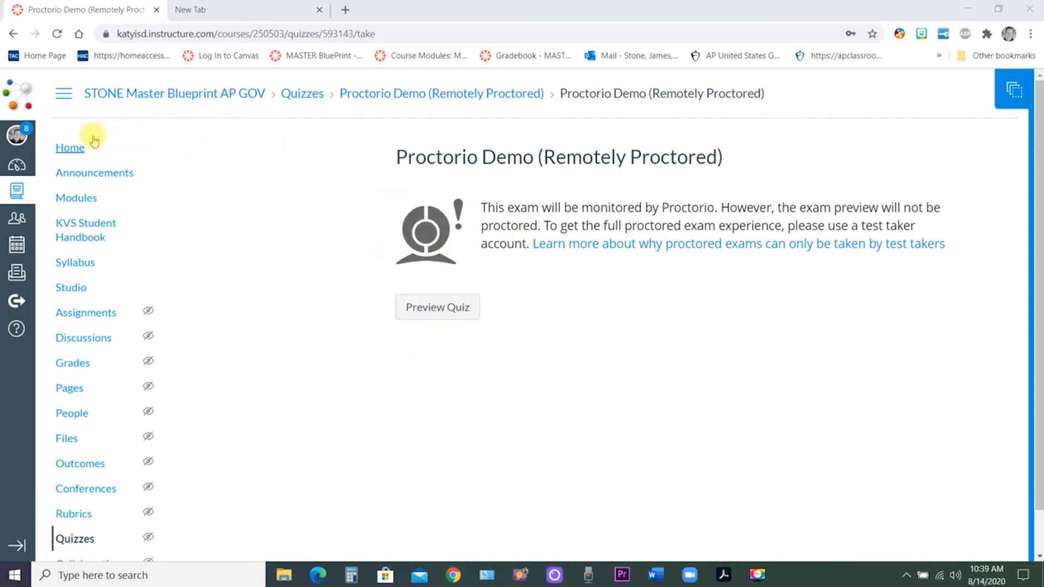
- Enter Student View from the course home page and open the course modules as the test student
{"action": "left_click", "coordinate": [65, 148]}
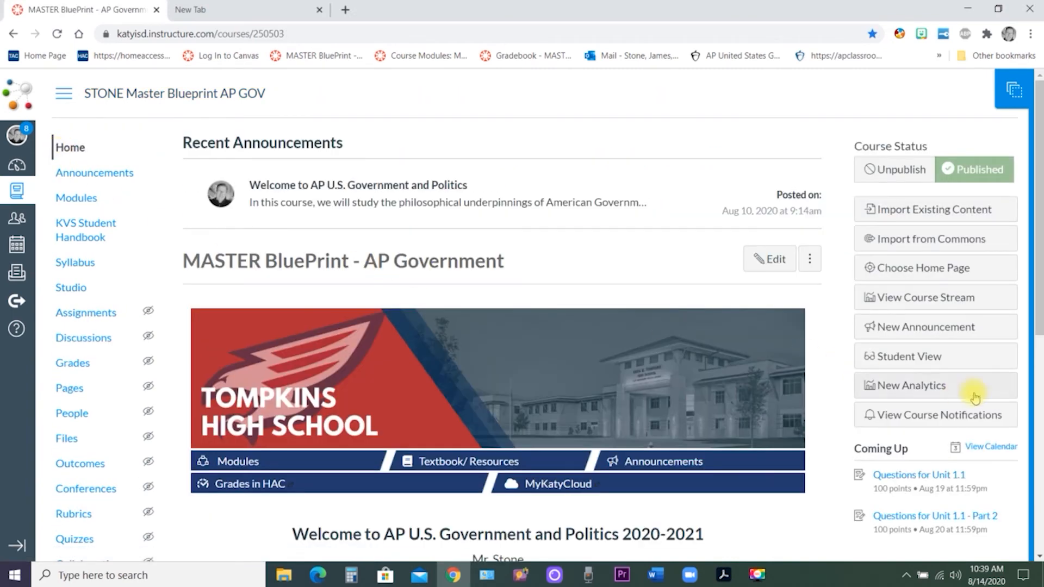
{"action": "left_click", "coordinate": [930, 360]}
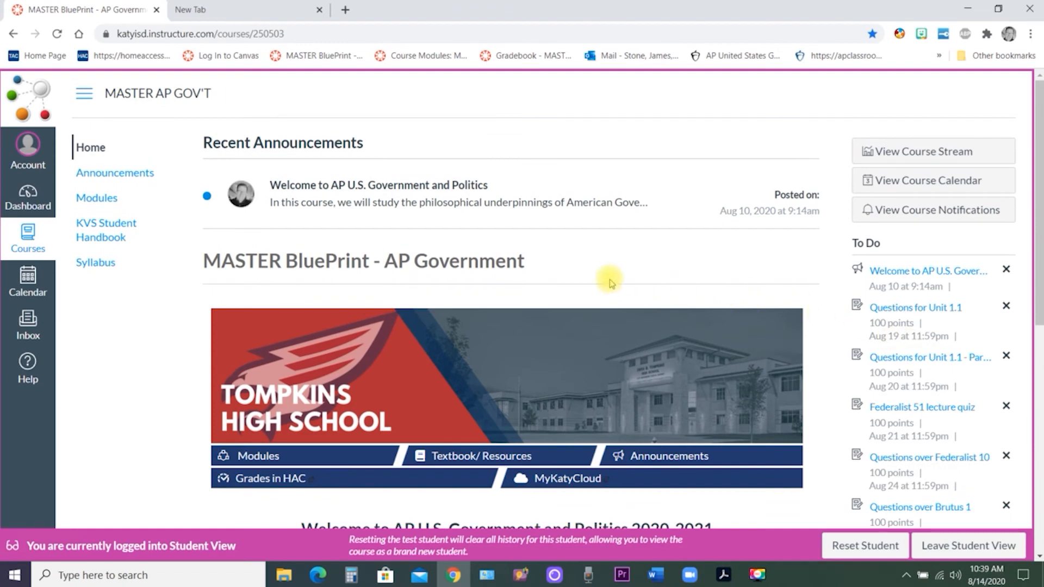
{"action": "left_click", "coordinate": [108, 198]}
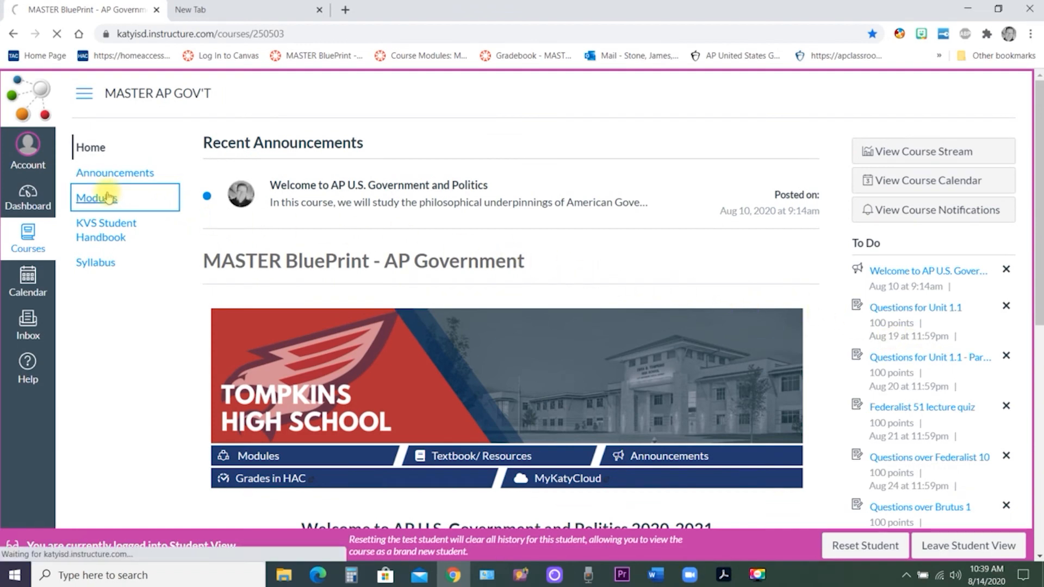
- Expand the Course Resources for AP U.S. Government and Politics module and open the Proctorio Demo (Remotely Proctored) quiz
{"action": "scroll", "coordinate": [443, 221], "scroll_direction": "down", "scroll_amount": 7}
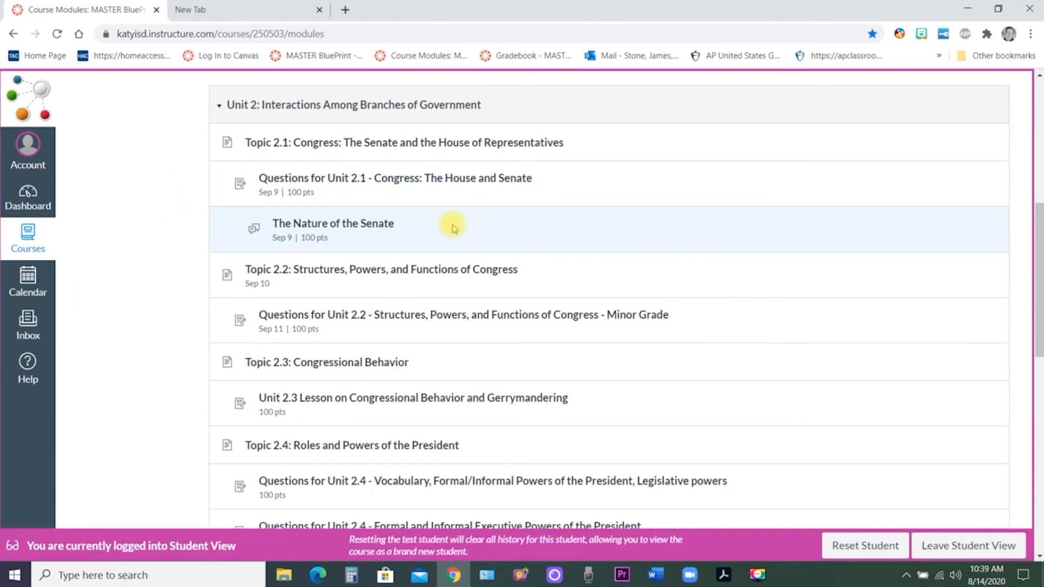
{"action": "scroll", "coordinate": [543, 223], "scroll_direction": "up", "scroll_amount": 5}
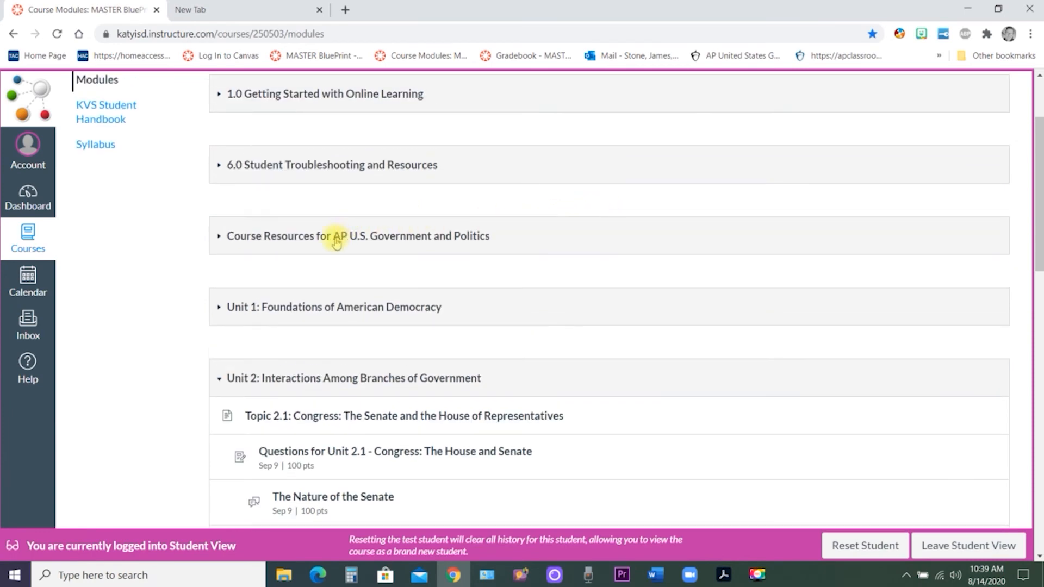
{"action": "left_click", "coordinate": [251, 238]}
{"action": "scroll", "coordinate": [550, 242], "scroll_direction": "down", "scroll_amount": 2}
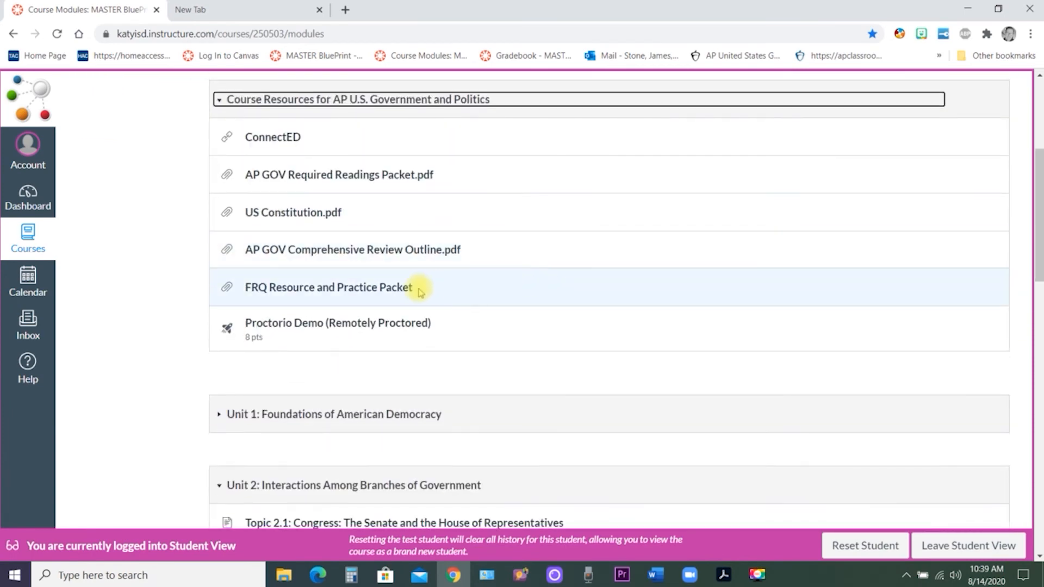
{"action": "left_click", "coordinate": [317, 326]}
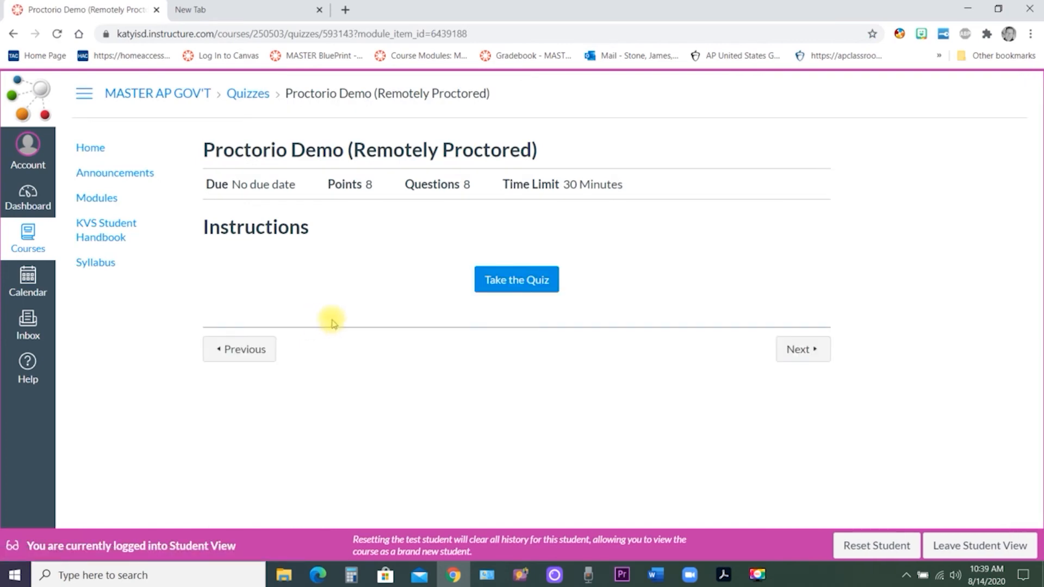
- Start taking the quiz, read the Proctorio restrictions, complete the exam pre-checks, and accept the exam agreement to begin
{"action": "left_click", "coordinate": [513, 282]}
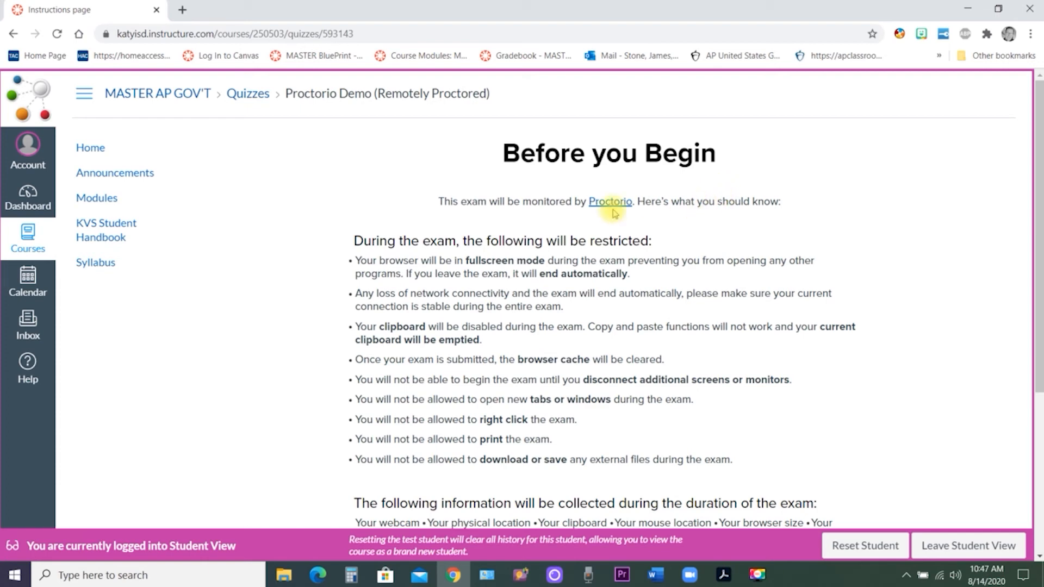
{"action": "scroll", "coordinate": [620, 243], "scroll_direction": "down", "scroll_amount": 5}
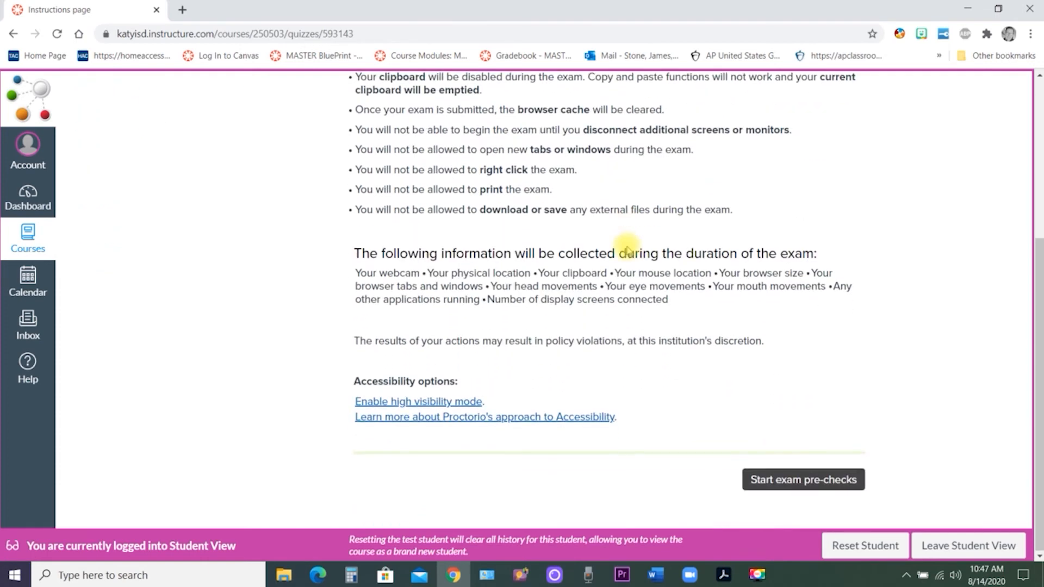
{"action": "left_click", "coordinate": [803, 480]}
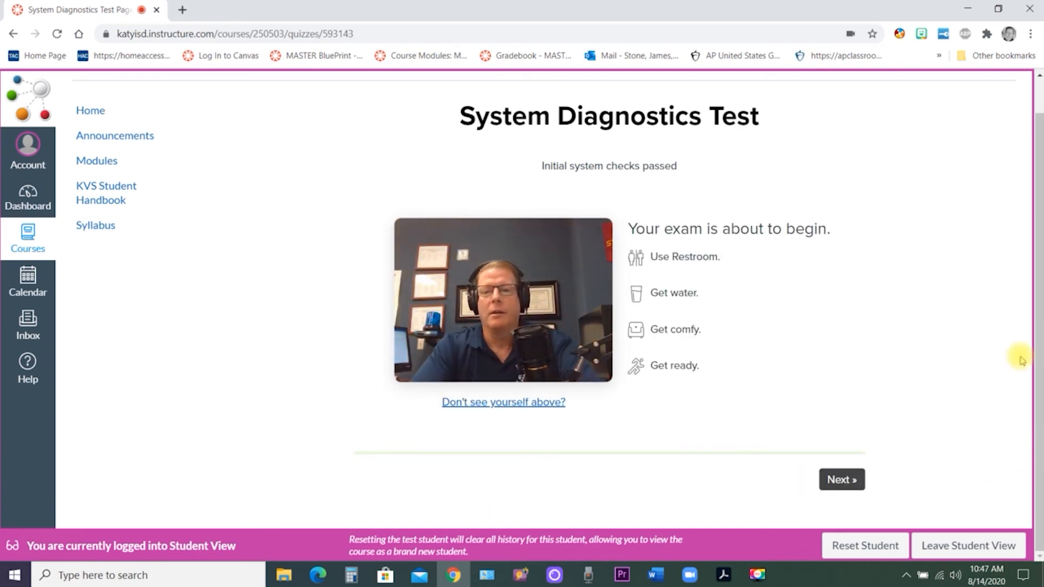
{"action": "left_click", "coordinate": [860, 472]}
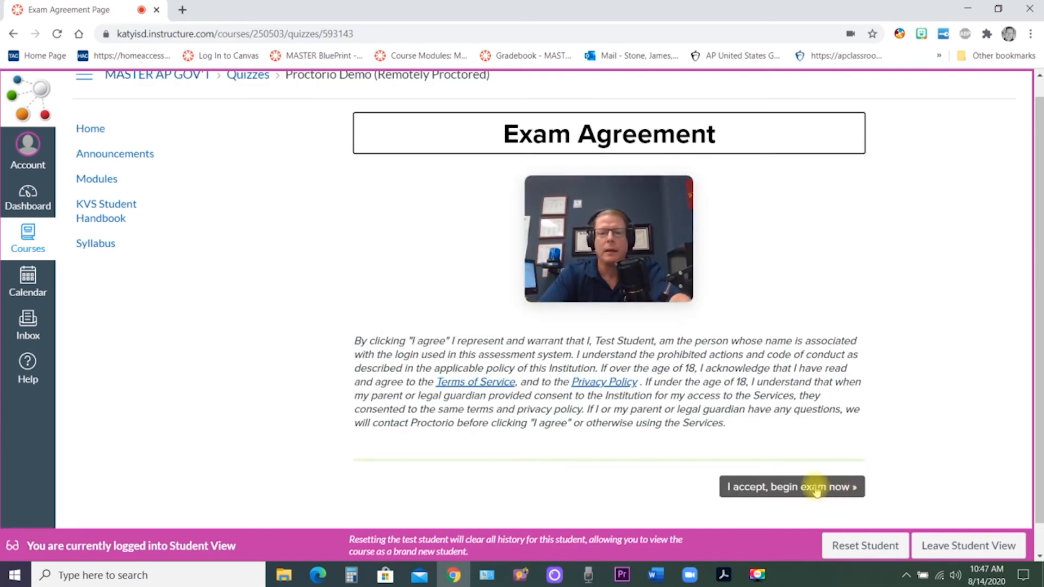
{"action": "left_click", "coordinate": [838, 490]}
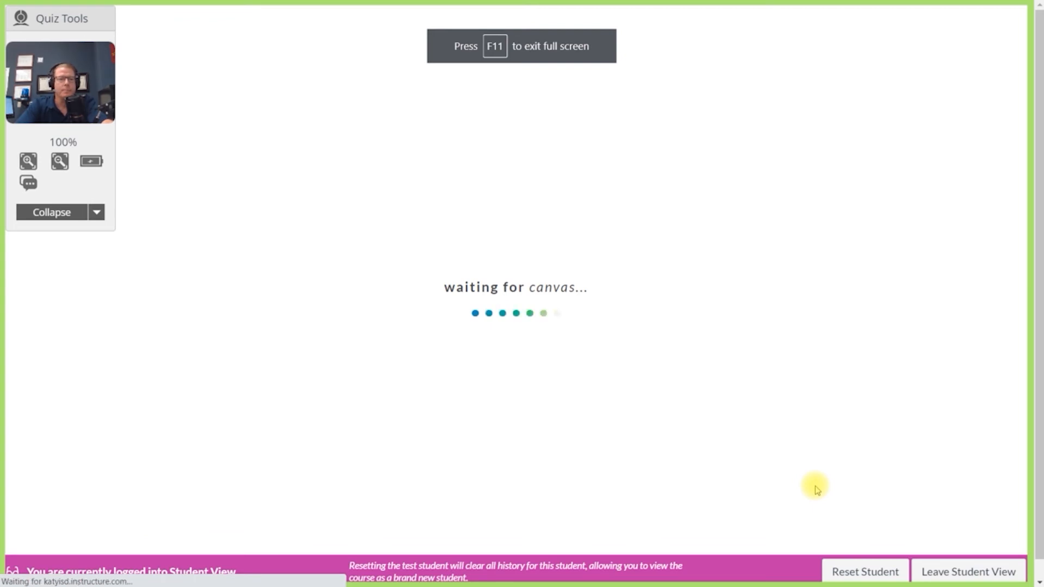
- Collapse the Quiz Tools and answer Question 1 with "There is no correlation between age and voter turnout in midterm elections."
{"action": "left_click", "coordinate": [95, 212]}
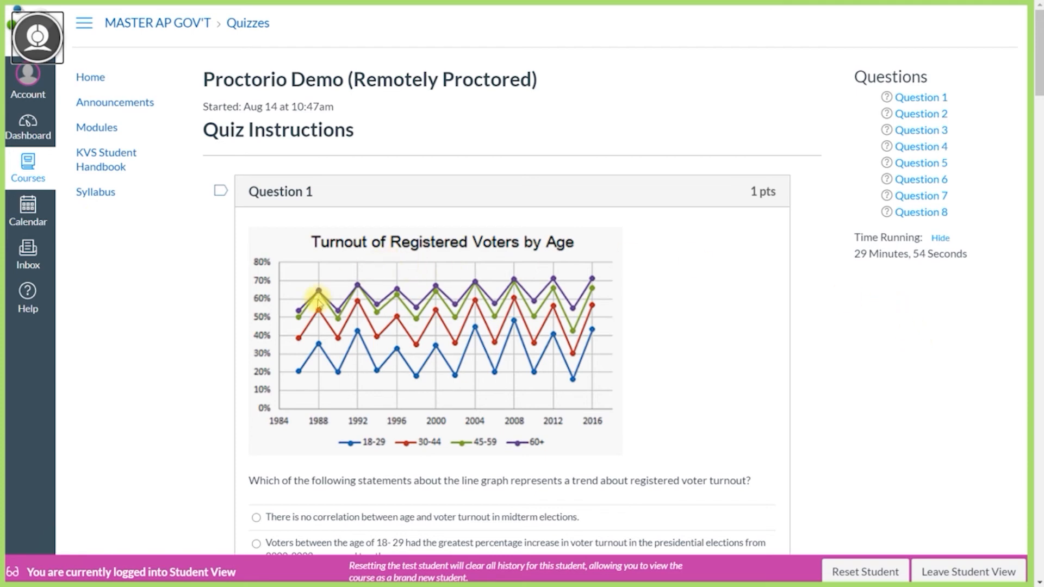
{"action": "scroll", "coordinate": [542, 321], "scroll_direction": "down", "scroll_amount": 3}
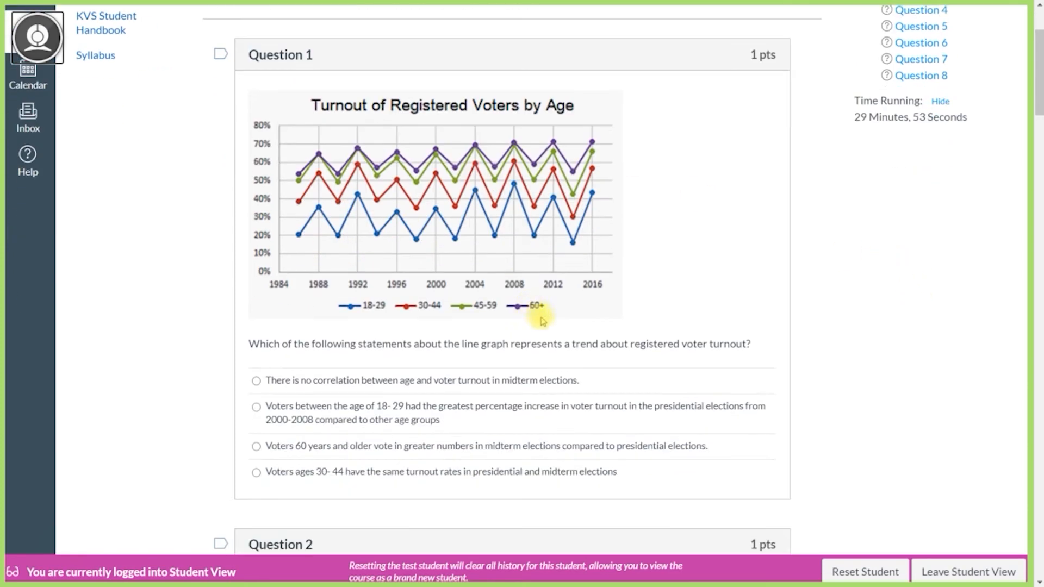
{"action": "left_click", "coordinate": [256, 380]}
{"action": "scroll", "coordinate": [331, 386], "scroll_direction": "down", "scroll_amount": 8}
{"action": "scroll", "coordinate": [310, 397], "scroll_direction": "down", "scroll_amount": 2}
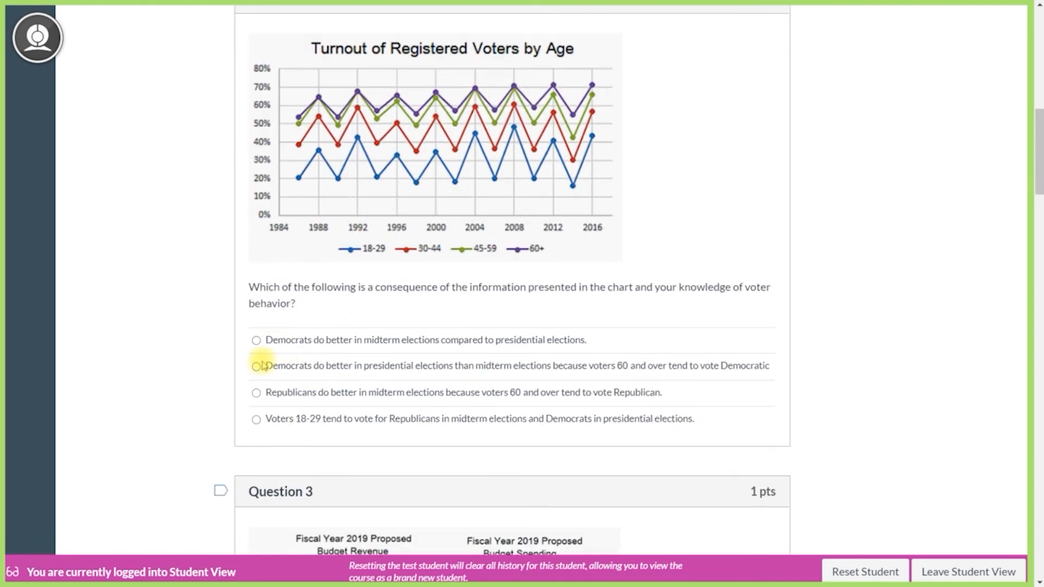
- Answer Questions 3 to 5, choosing the payroll taxes option for Question 3 and the Senate rules option for Question 5
{"action": "scroll", "coordinate": [326, 369], "scroll_direction": "down", "scroll_amount": 7}
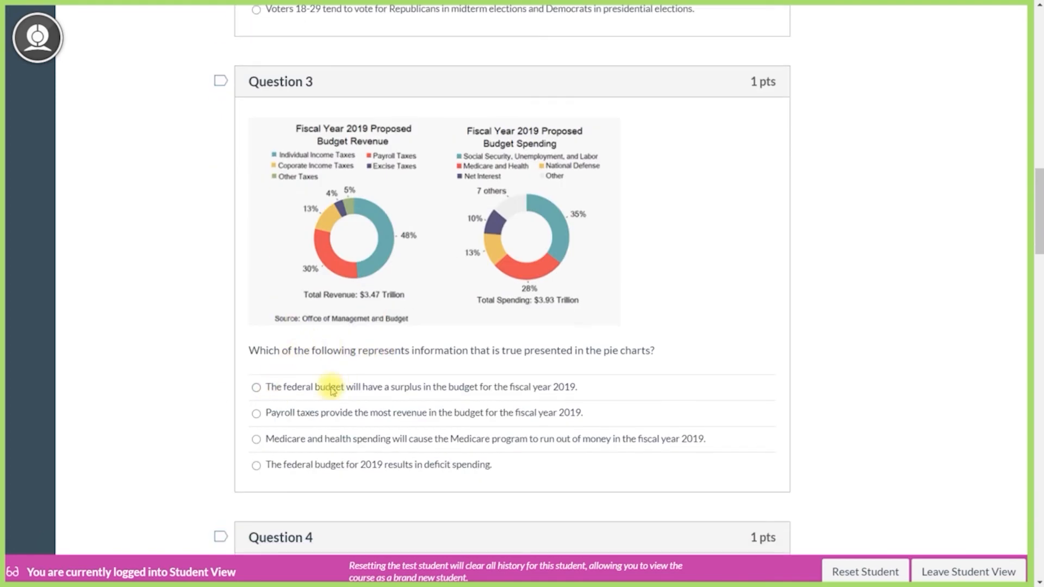
{"action": "left_click", "coordinate": [256, 413]}
{"action": "scroll", "coordinate": [299, 400], "scroll_direction": "down", "scroll_amount": 12}
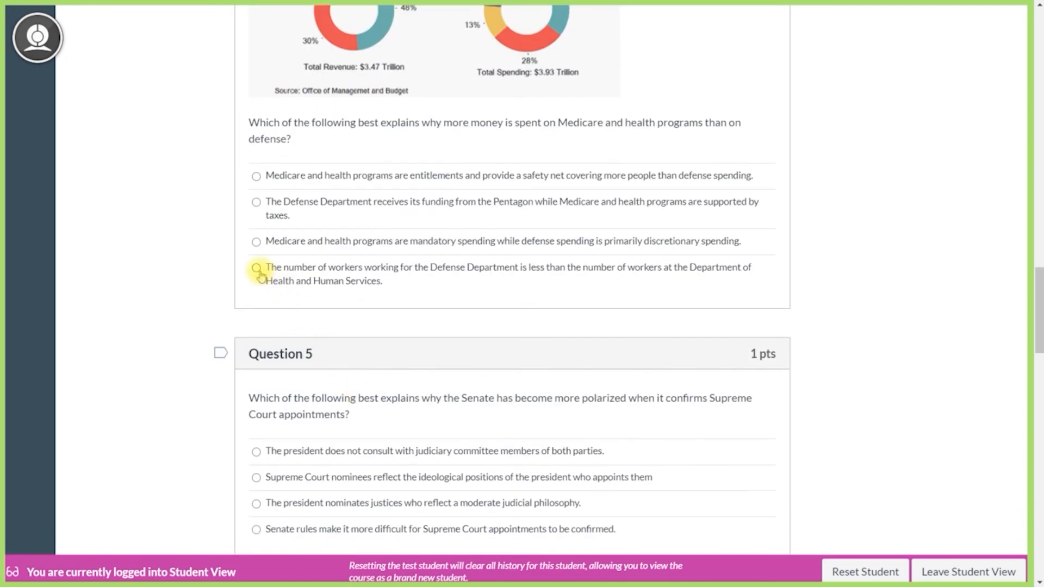
{"action": "scroll", "coordinate": [423, 341], "scroll_direction": "down", "scroll_amount": 7}
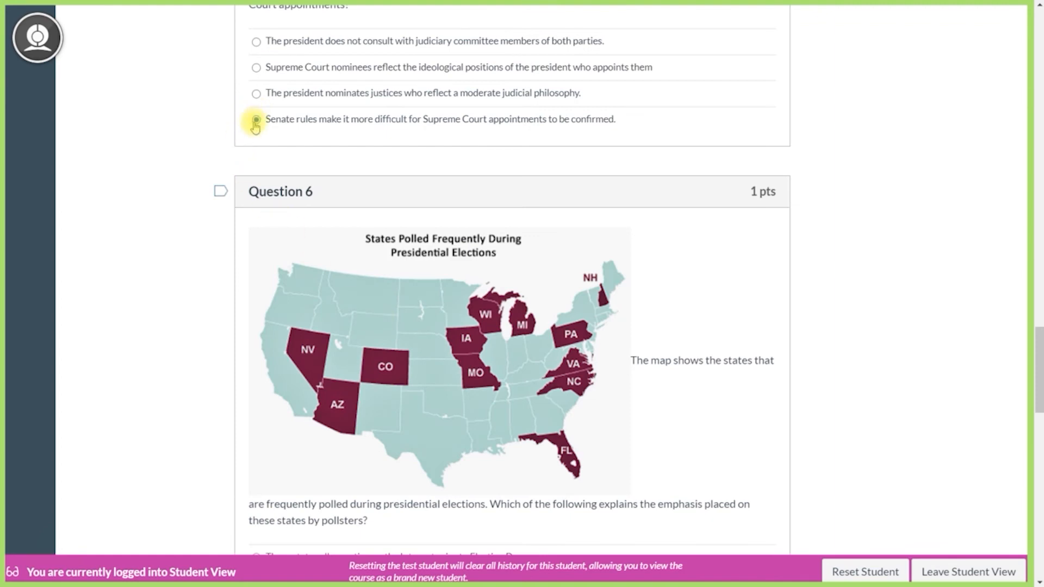
- Answer Questions 6 to 8, choosing "Appoint members of Congress to joint congressional committees" for Question 8, and submit the quiz
{"action": "scroll", "coordinate": [431, 250], "scroll_direction": "down", "scroll_amount": 7}
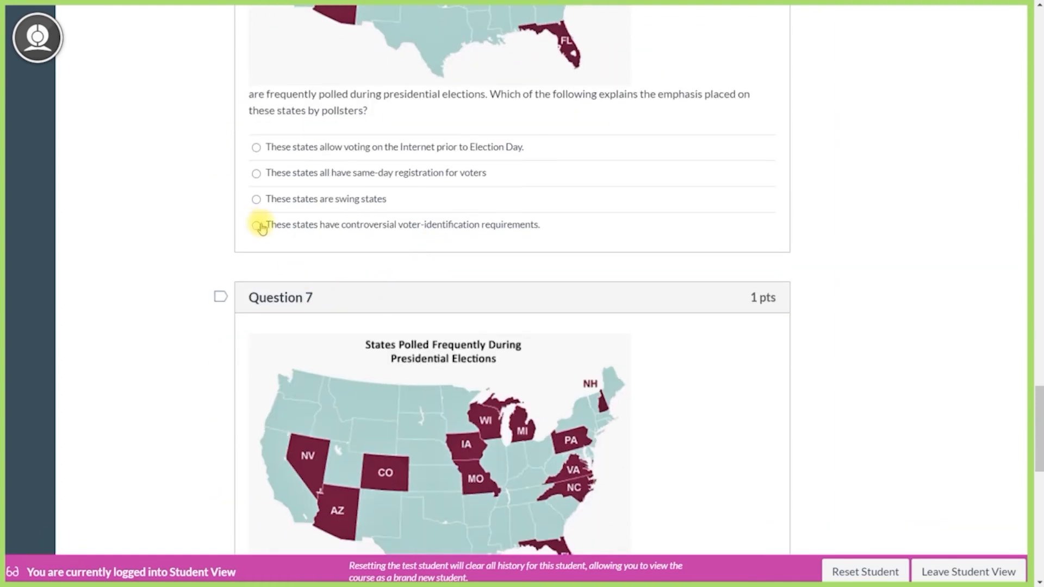
{"action": "scroll", "coordinate": [326, 245], "scroll_direction": "down", "scroll_amount": 5}
{"action": "scroll", "coordinate": [963, 261], "scroll_direction": "down", "scroll_amount": 7}
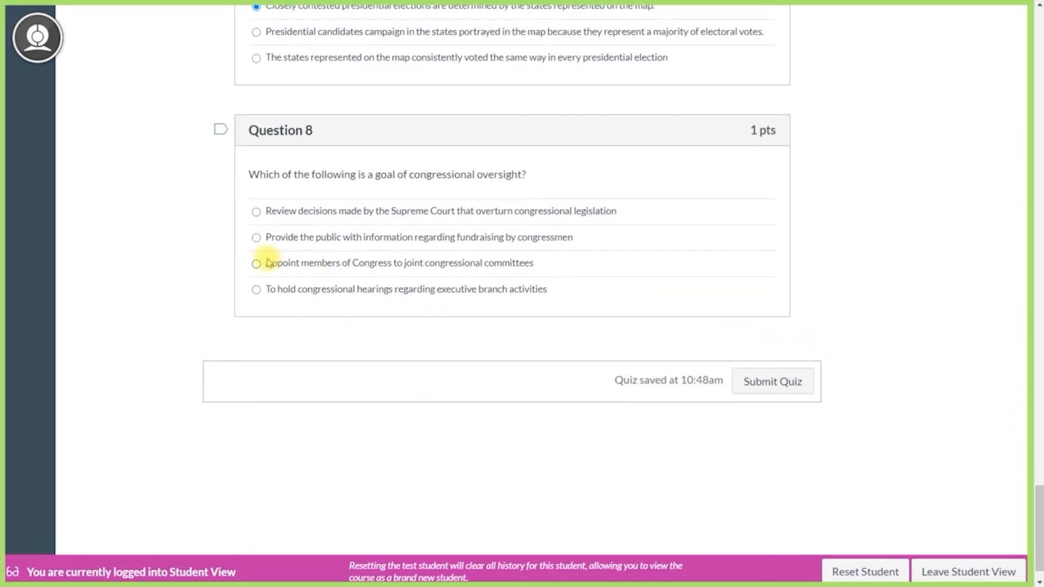
{"action": "left_click", "coordinate": [256, 265]}
{"action": "left_click", "coordinate": [785, 380]}
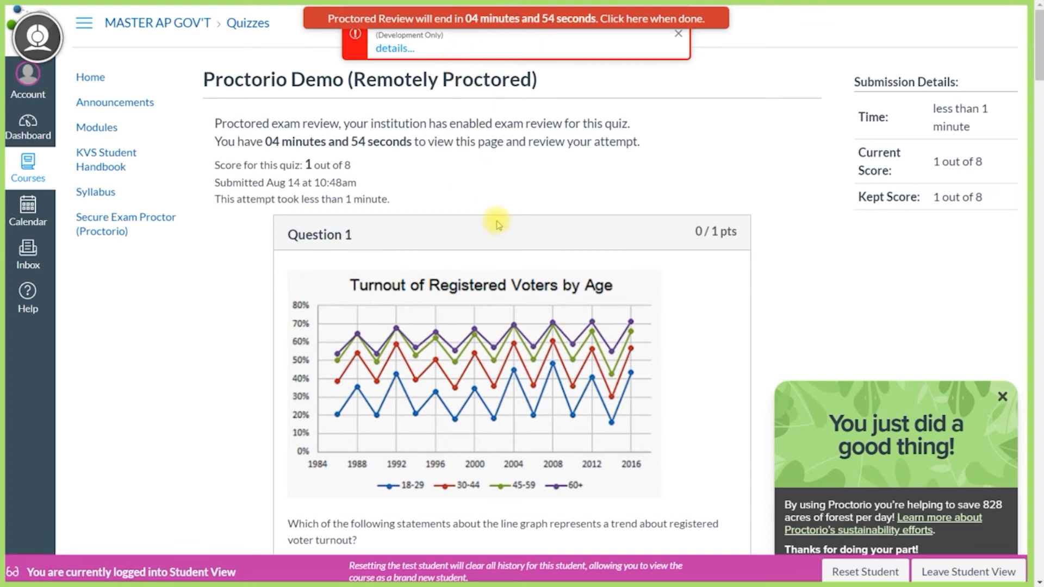
- Review the submitted attempt's score and marked answers, and dismiss the Proctorio sustainability pop-up
{"action": "scroll", "coordinate": [922, 302], "scroll_direction": "down", "scroll_amount": 3}
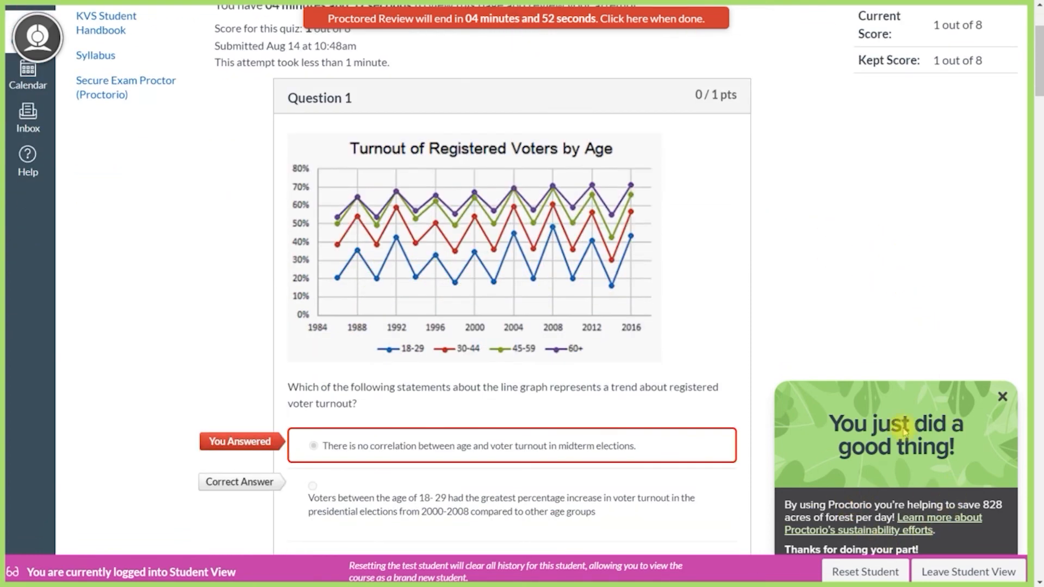
{"action": "left_click", "coordinate": [1002, 398]}
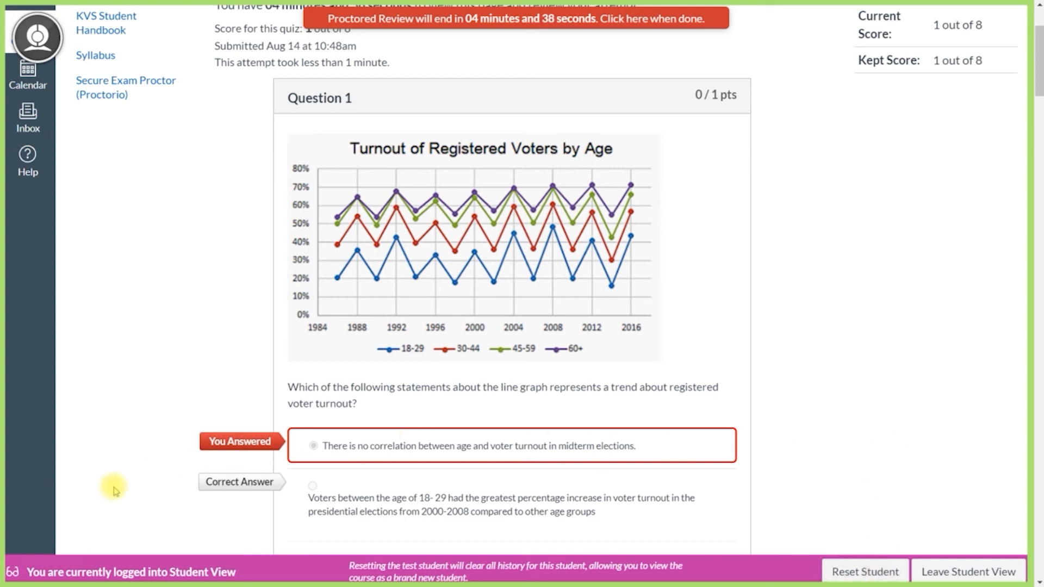
{"action": "scroll", "coordinate": [610, 300], "scroll_direction": "up", "scroll_amount": 3}
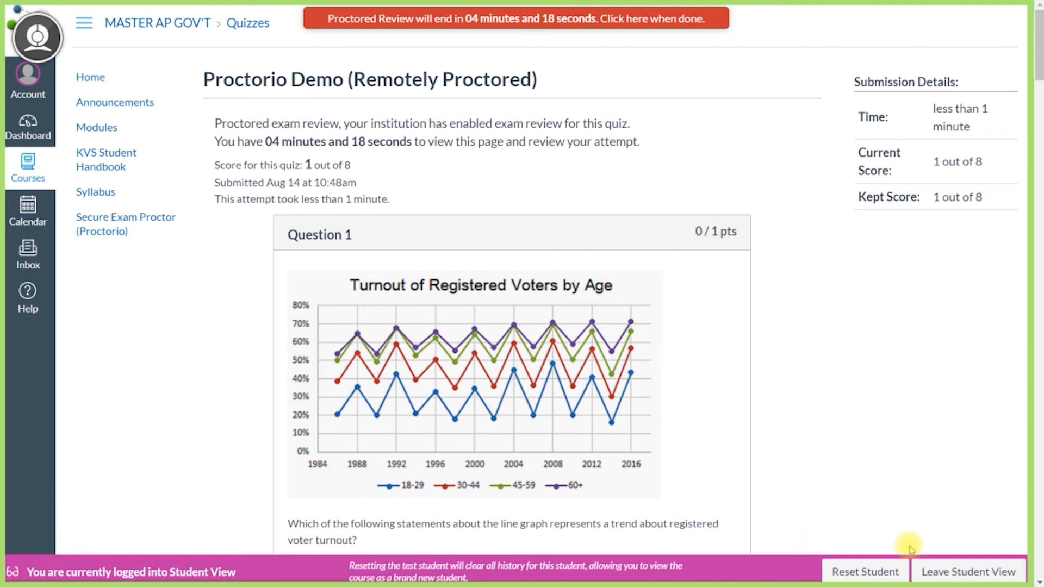
- Leave Student View, open the Unit 1 Quiz Constitutional Underpinnings (Secure Browser) from the quiz list, and check its details
{"action": "left_click", "coordinate": [934, 568]}
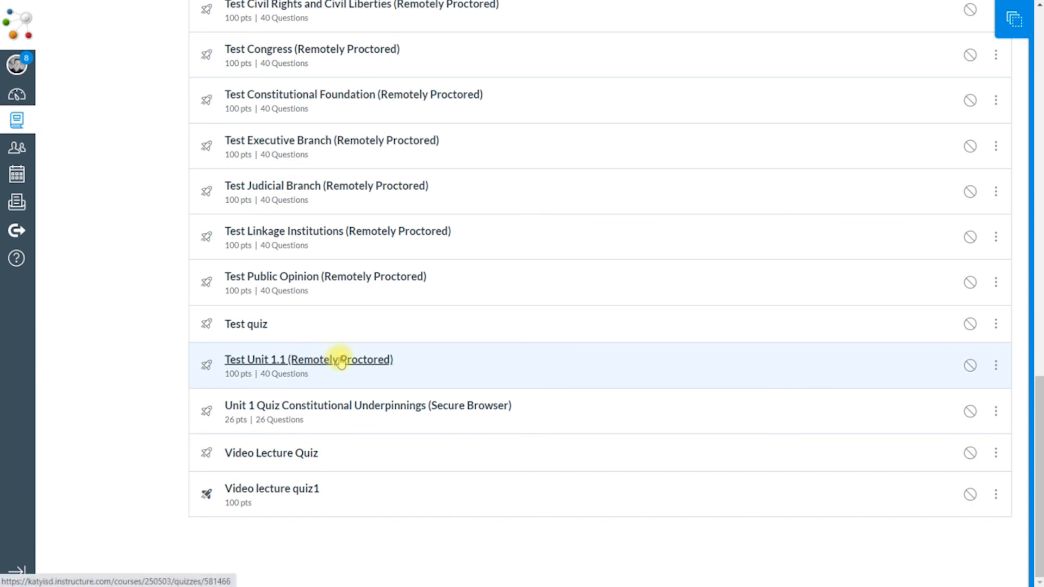
{"action": "left_click", "coordinate": [391, 413]}
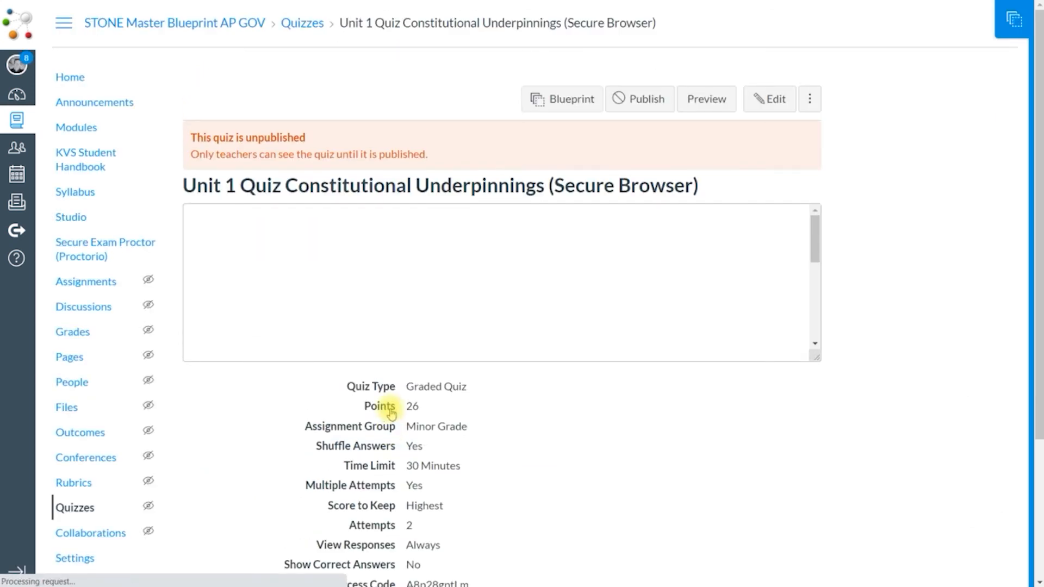
{"action": "scroll", "coordinate": [669, 390], "scroll_direction": "down", "scroll_amount": 4}
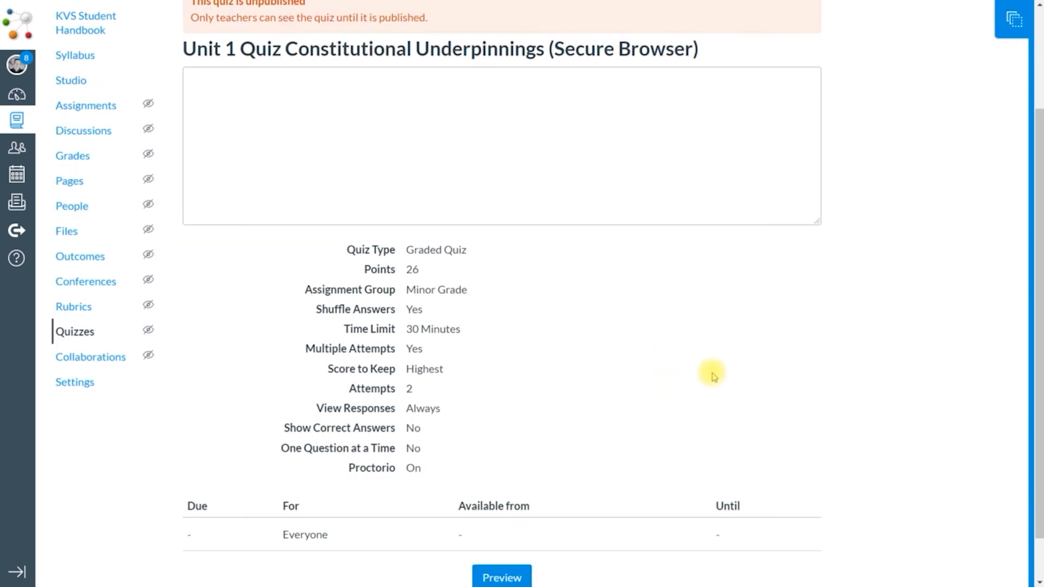
{"action": "scroll", "coordinate": [693, 380], "scroll_direction": "up", "scroll_amount": 4}
- Edit the Unit 1 quiz, check its options and restrictions, and open its Proctorio Settings
{"action": "left_click", "coordinate": [769, 99]}
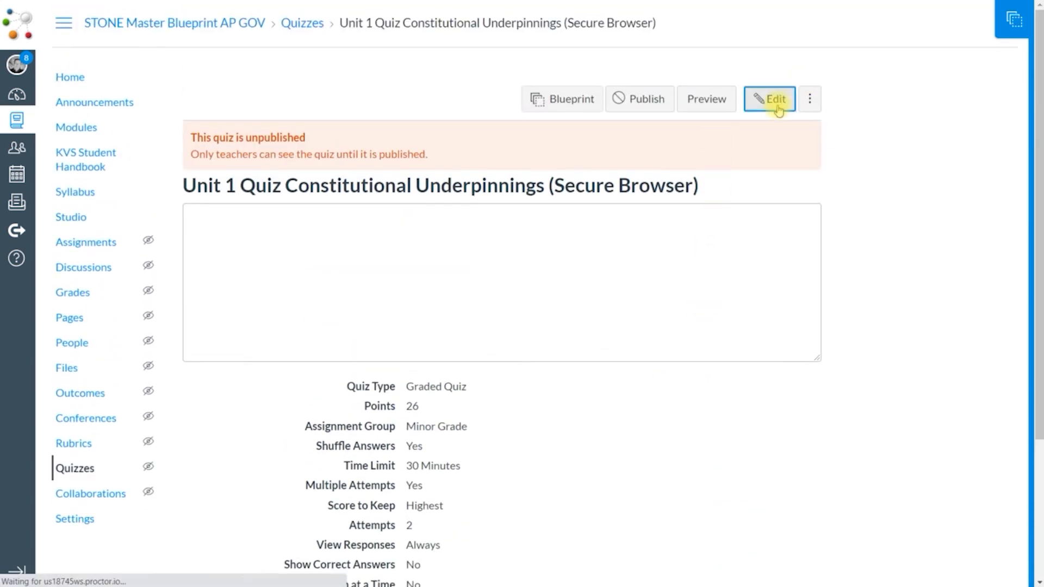
{"action": "scroll", "coordinate": [659, 400], "scroll_direction": "down", "scroll_amount": 10}
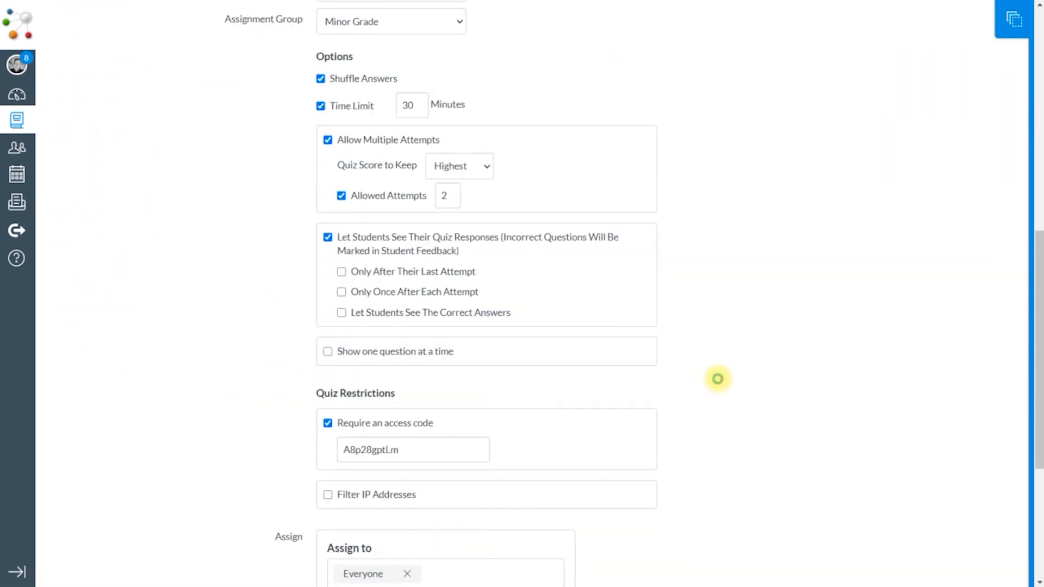
{"action": "scroll", "coordinate": [717, 374], "scroll_direction": "down", "scroll_amount": 2}
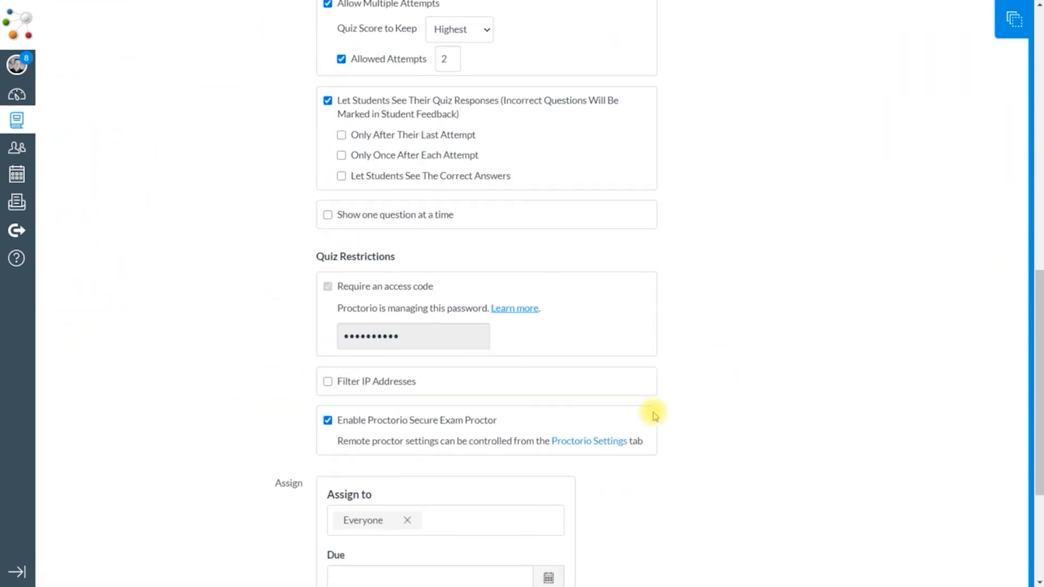
{"action": "left_click", "coordinate": [605, 442]}
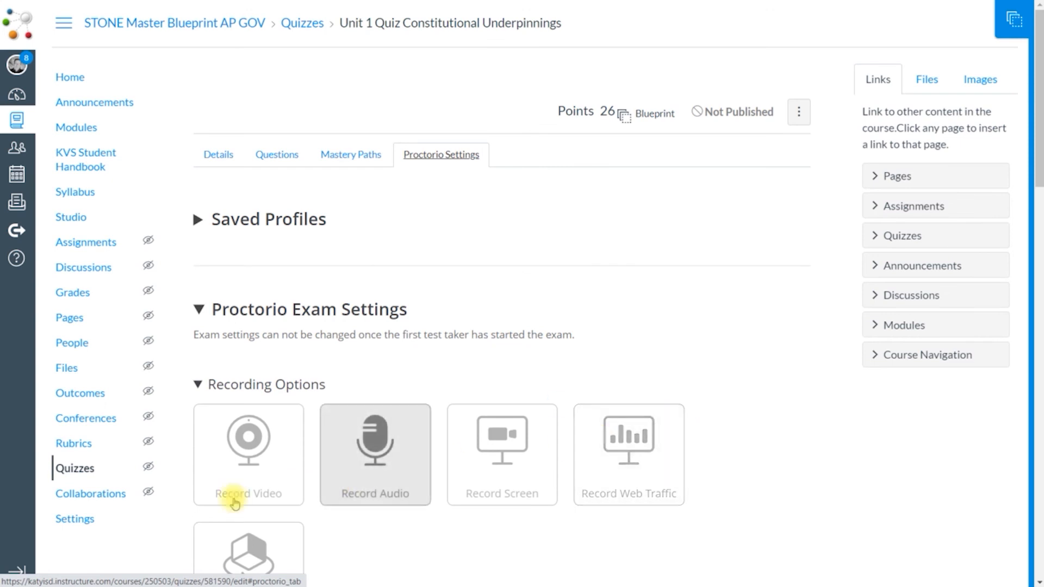
- Enable Record Video in the Unit 1 quiz's recording options and review its lock down options
{"action": "scroll", "coordinate": [673, 352], "scroll_direction": "down", "scroll_amount": 2}
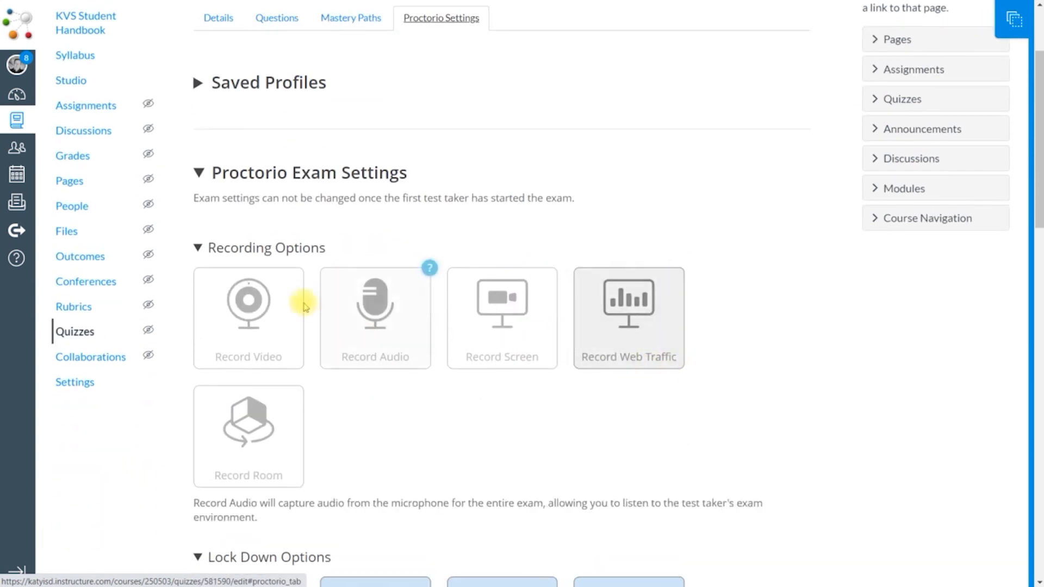
{"action": "left_click", "coordinate": [294, 352]}
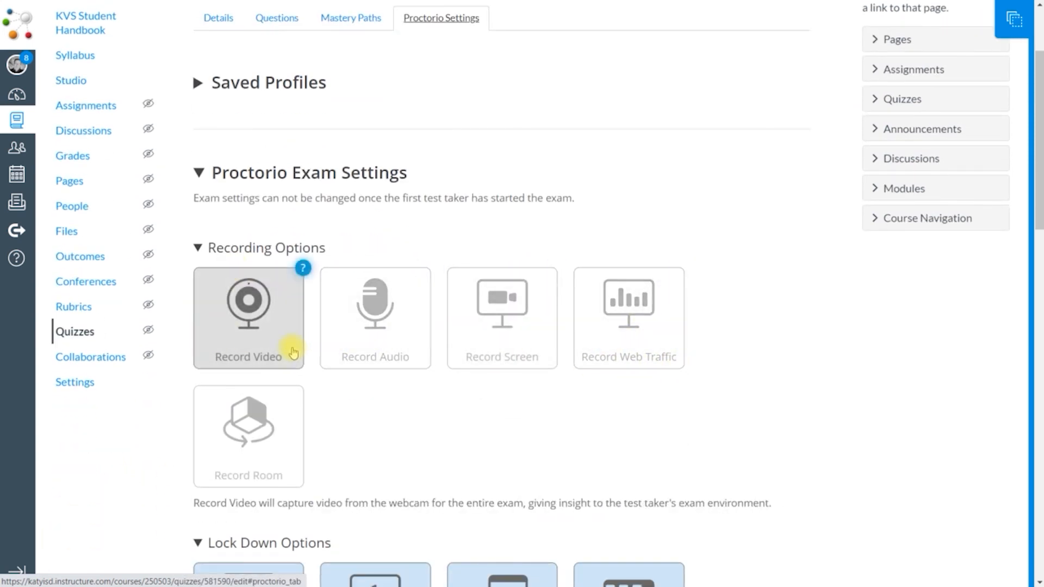
{"action": "scroll", "coordinate": [533, 386], "scroll_direction": "down", "scroll_amount": 2}
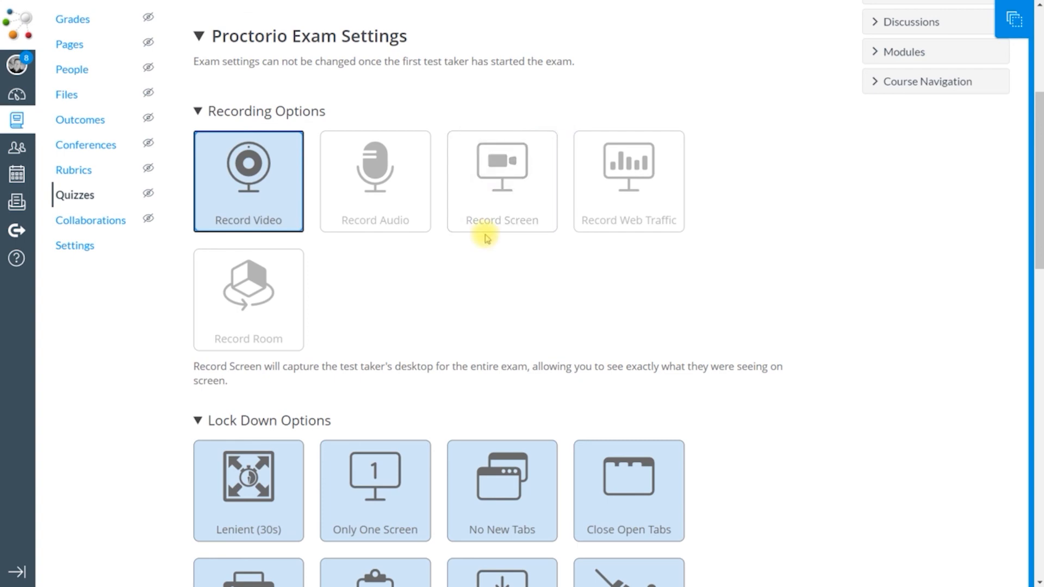
{"action": "scroll", "coordinate": [580, 300], "scroll_direction": "down", "scroll_amount": 15}
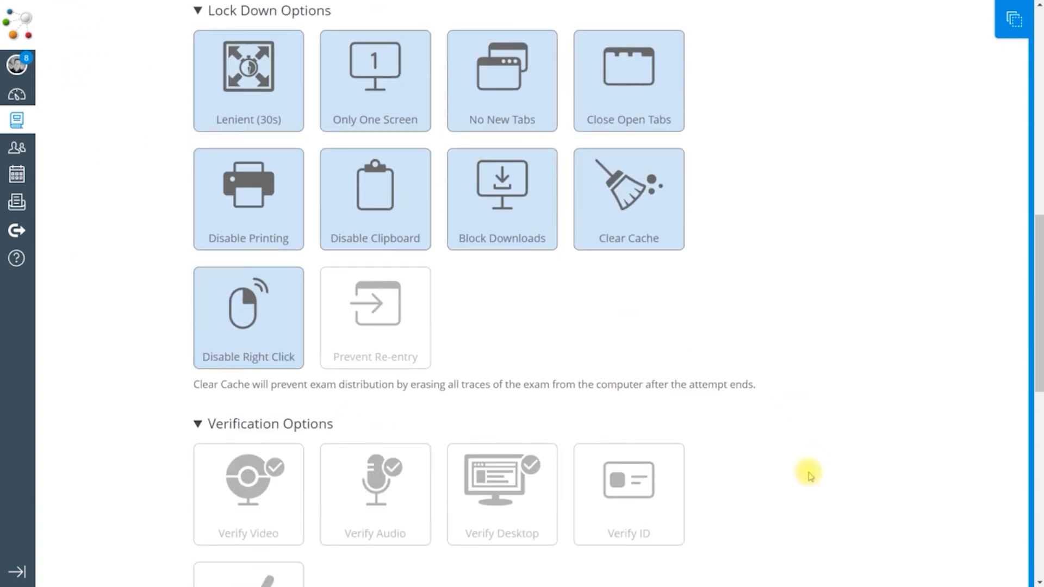
- Save the Unit 1 Quiz Constitutional Underpinnings with its Proctorio settings and return to the course's quiz list
{"action": "left_click", "coordinate": [777, 541]}
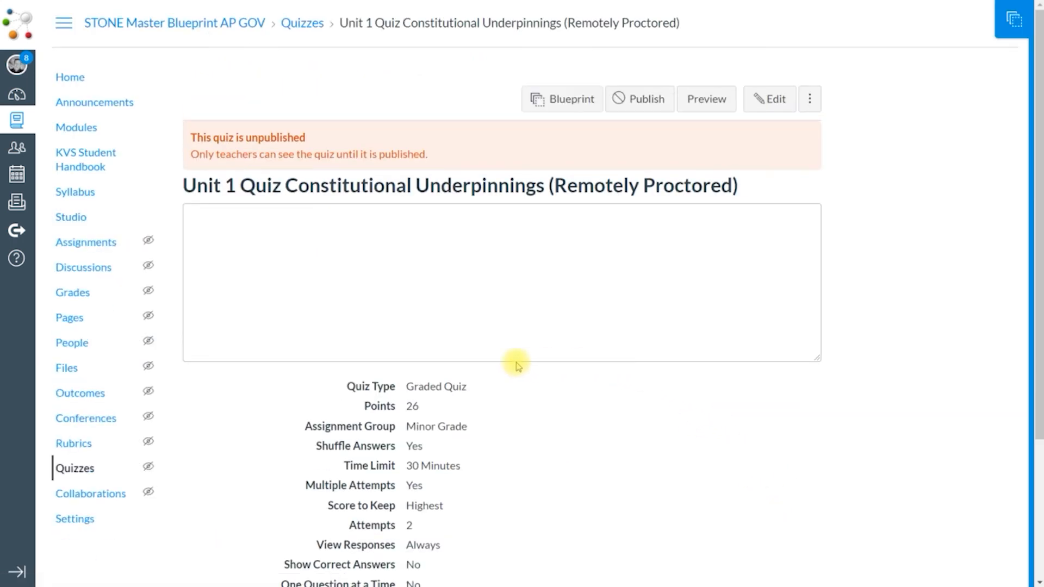
{"action": "left_click", "coordinate": [85, 473]}
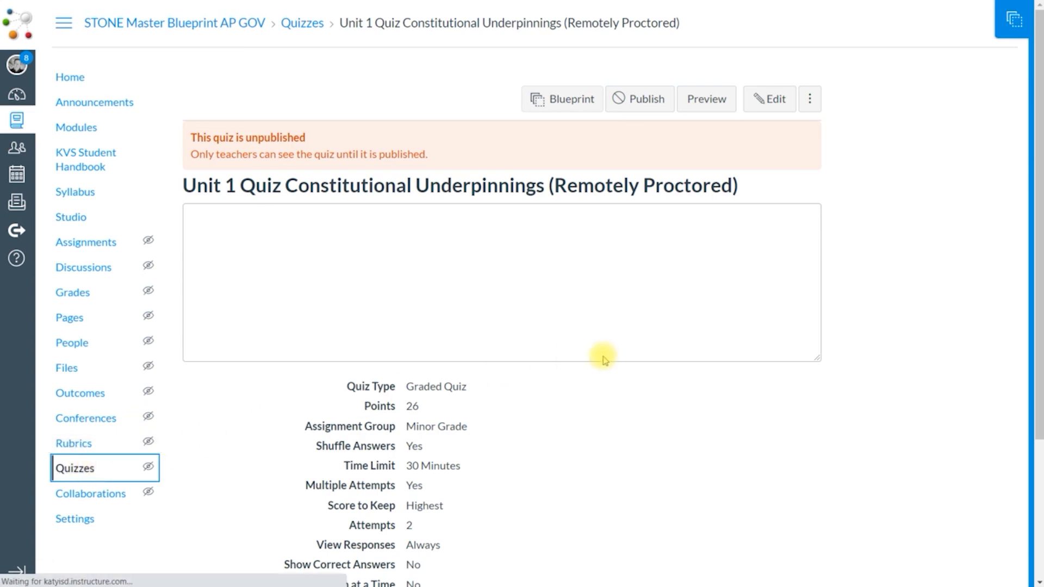
{"action": "scroll", "coordinate": [648, 431], "scroll_direction": "down", "scroll_amount": 15}
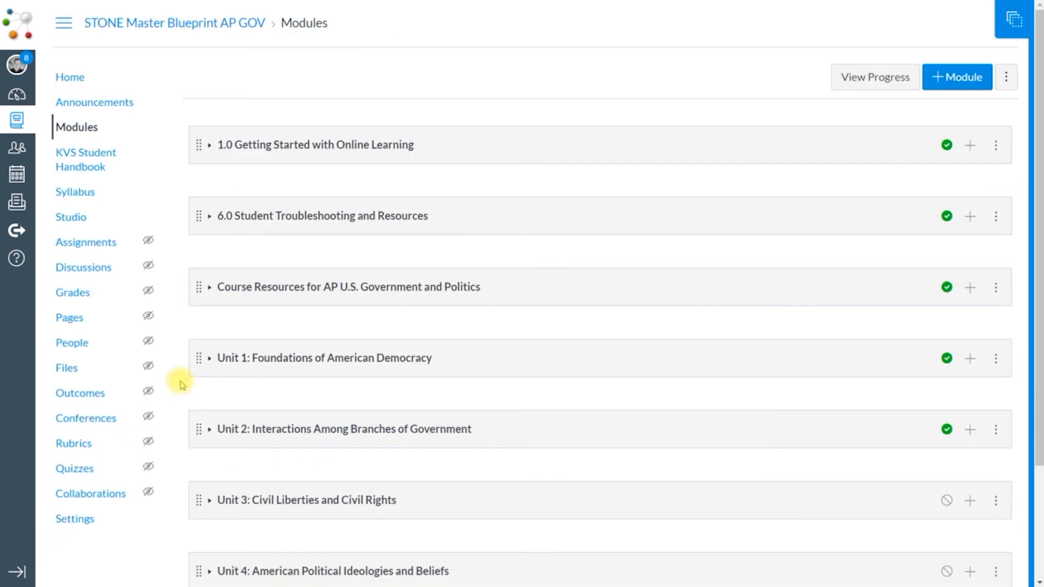
- In the course modules, expand Unit 1: Foundations of American Democracy and look through its items down to the remotely proctored quizzes
{"action": "left_click", "coordinate": [209, 361]}
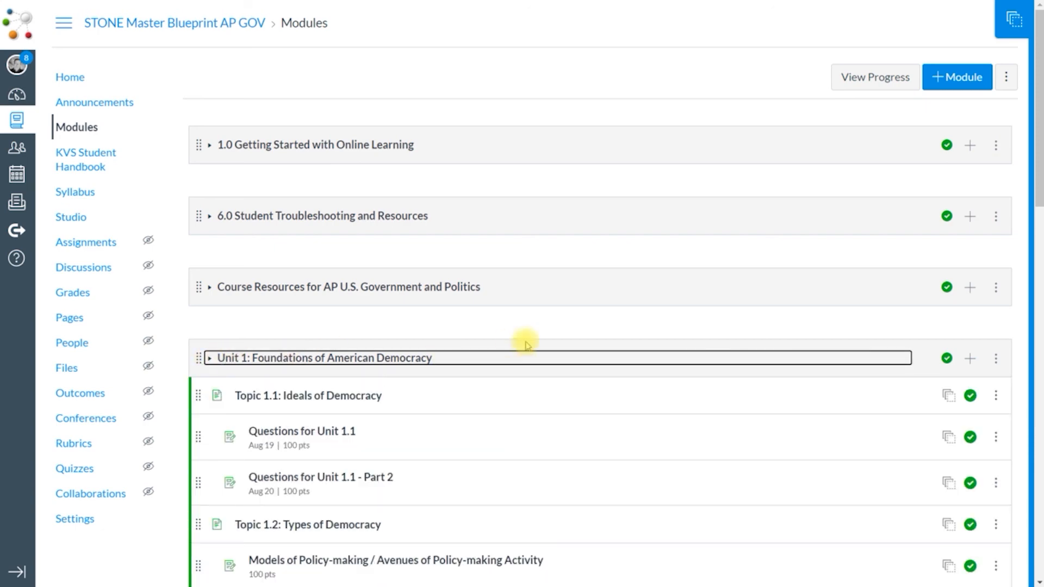
{"action": "scroll", "coordinate": [751, 290], "scroll_direction": "down", "scroll_amount": 5}
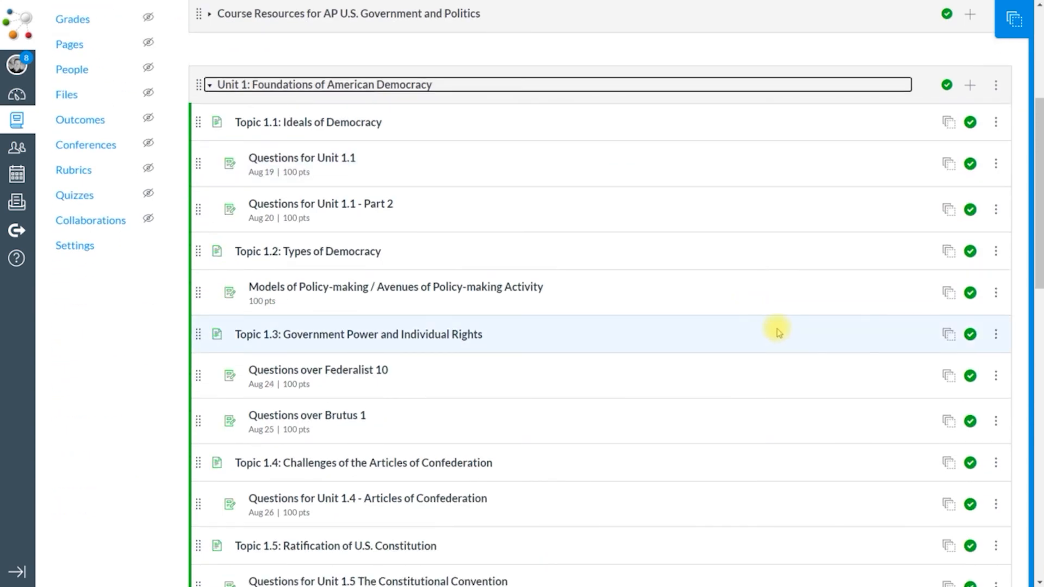
{"action": "scroll", "coordinate": [777, 332], "scroll_direction": "down", "scroll_amount": 10}
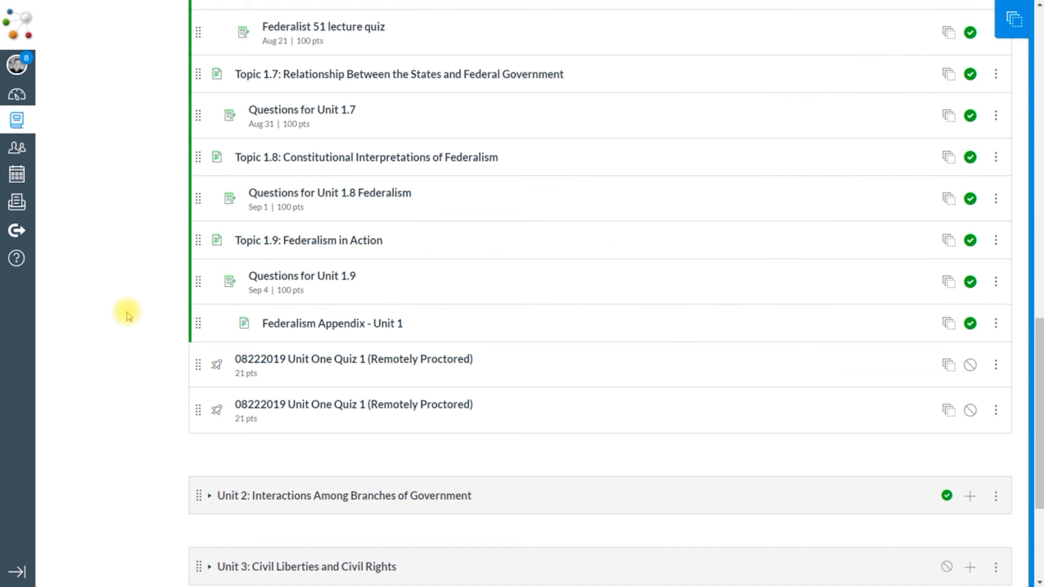